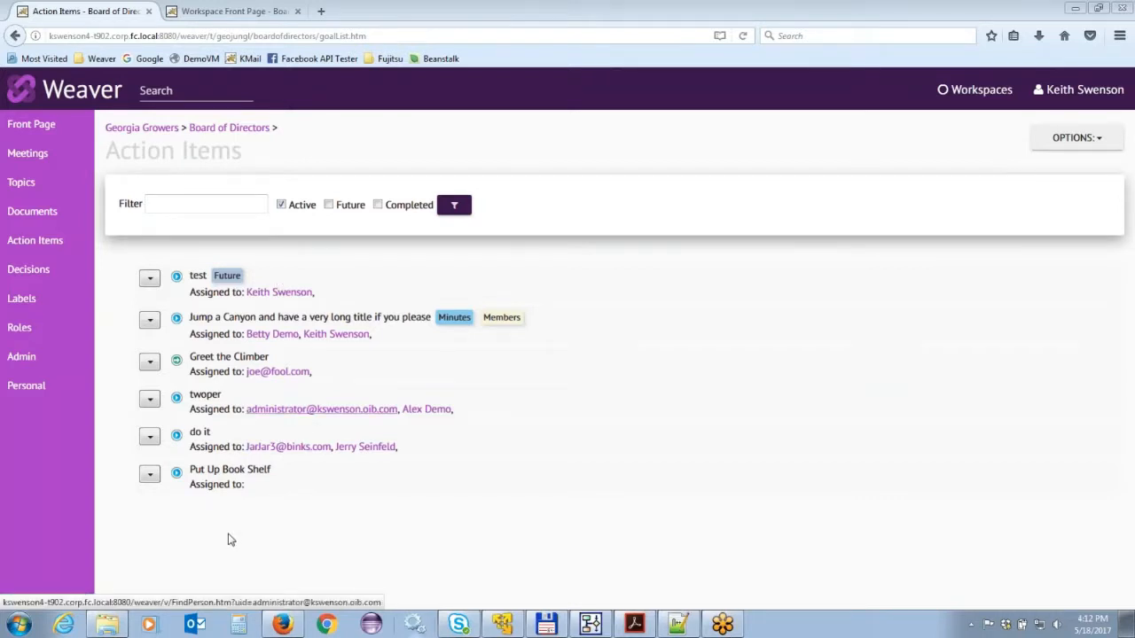
Filter the action items by the Minutes label, and clear that label filter again
{"action": "left_click", "coordinate": [455, 320]}
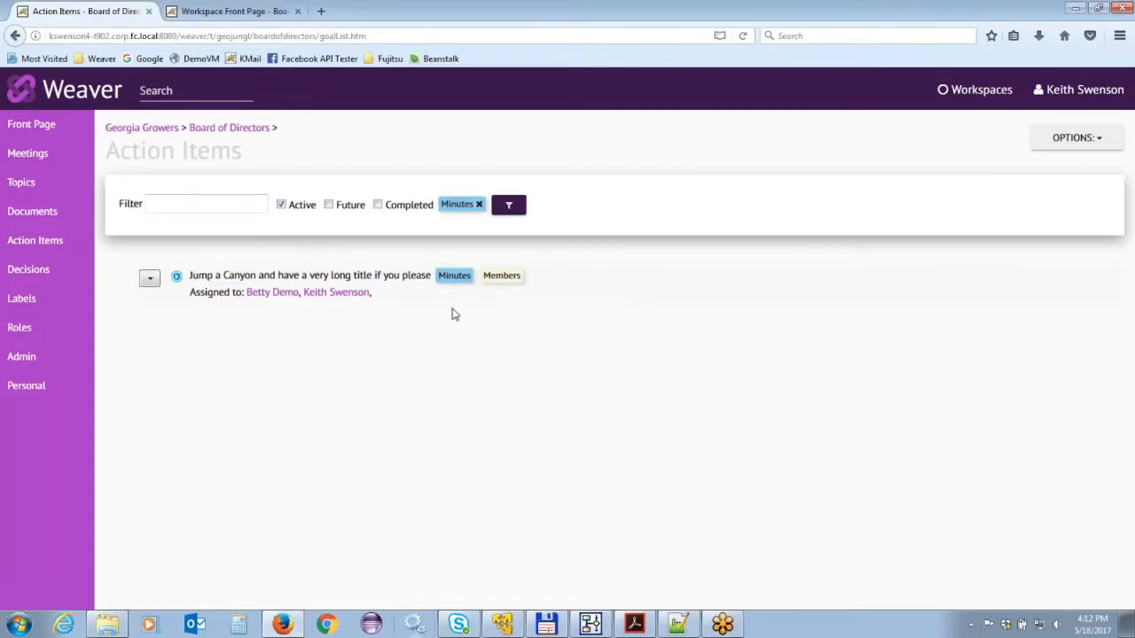
{"action": "left_click", "coordinate": [453, 276]}
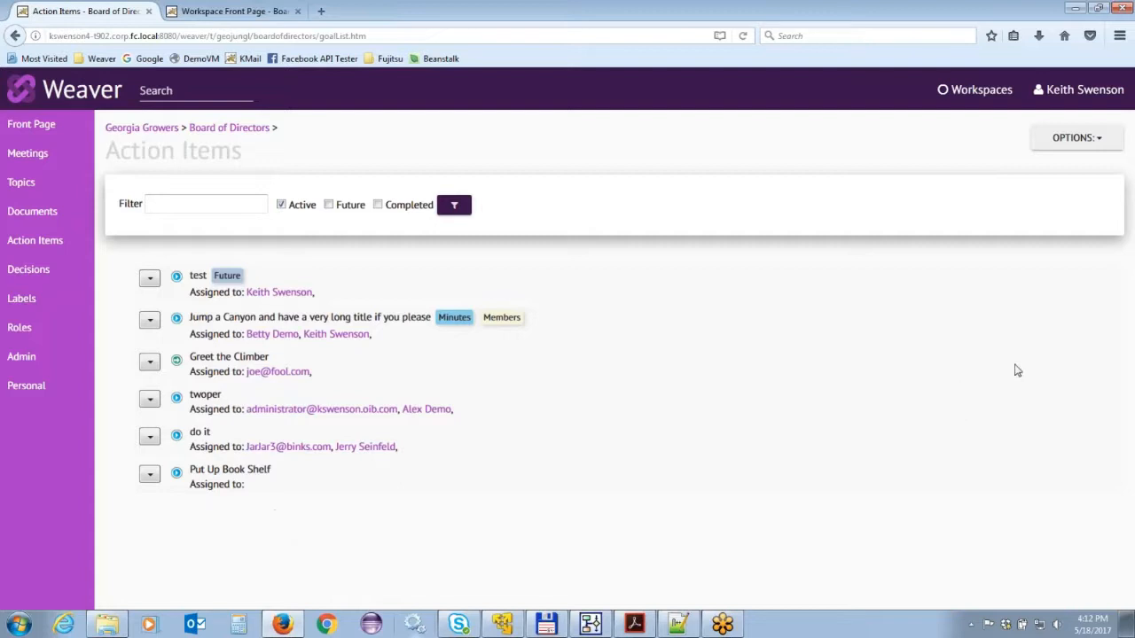
Go to the task area management page and inspect the Hooli Inc. task area's edit form without saving
{"action": "left_click", "coordinate": [1055, 144]}
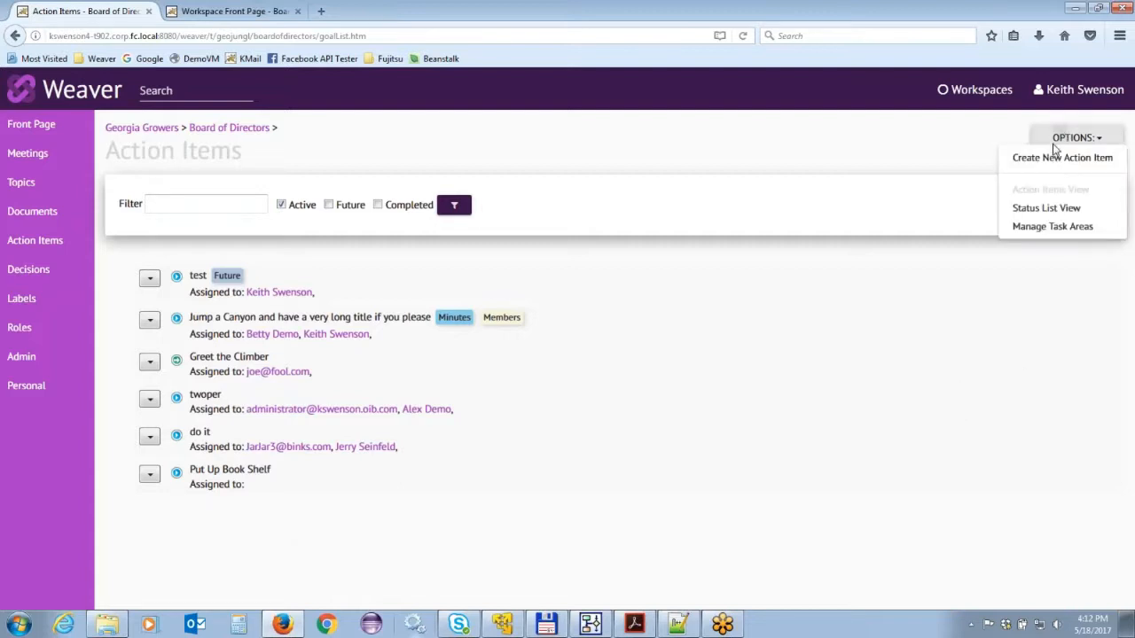
{"action": "left_click", "coordinate": [1040, 228]}
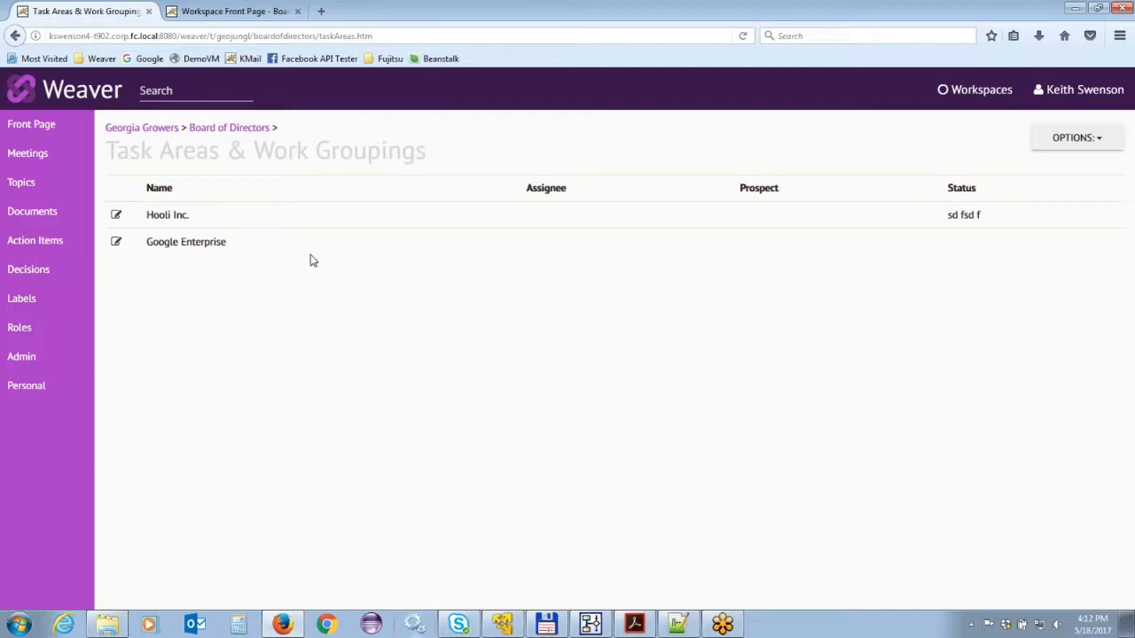
{"action": "left_click", "coordinate": [116, 216]}
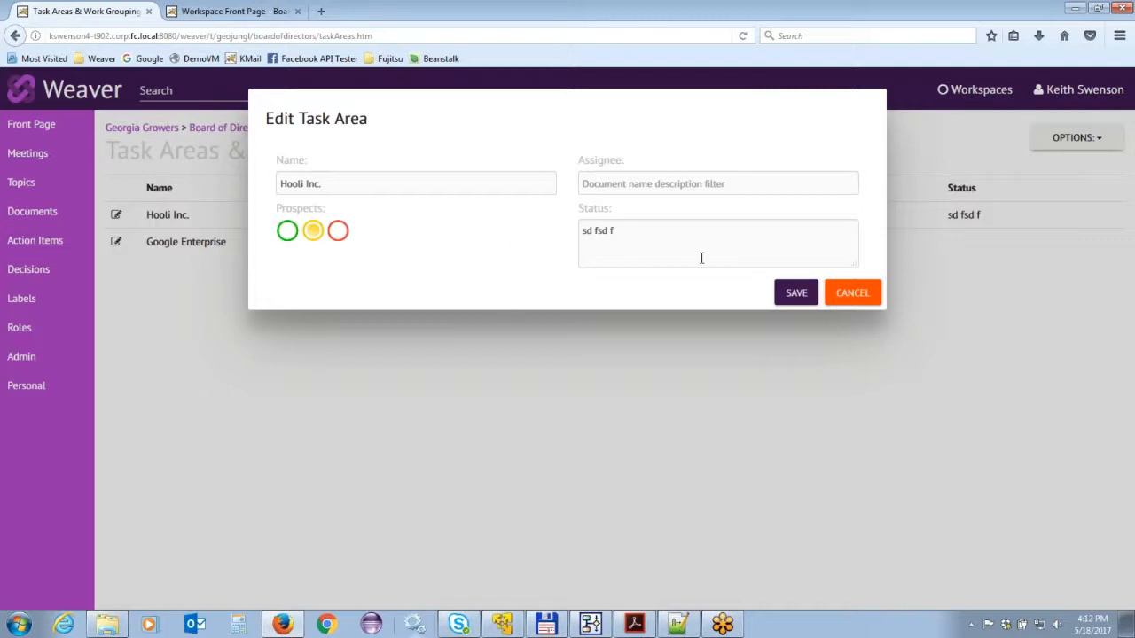
{"action": "left_click", "coordinate": [828, 294]}
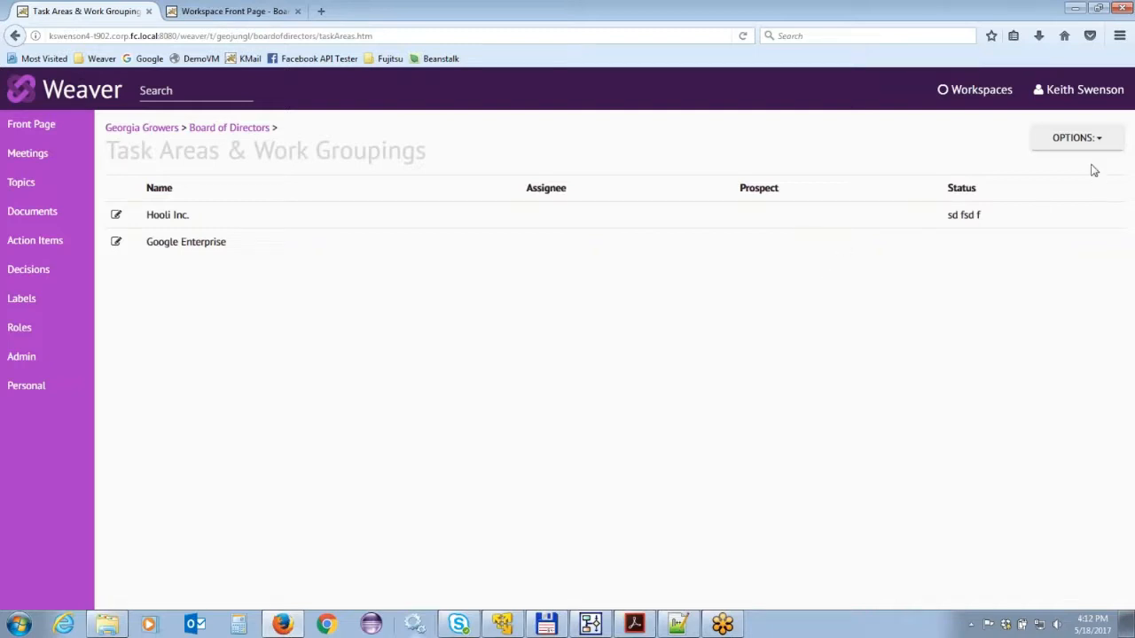
Show the action items in the status list view and examine the Hooli Inc. and Google Enterprise groups
{"action": "left_click", "coordinate": [1070, 143]}
{"action": "left_click", "coordinate": [1054, 209]}
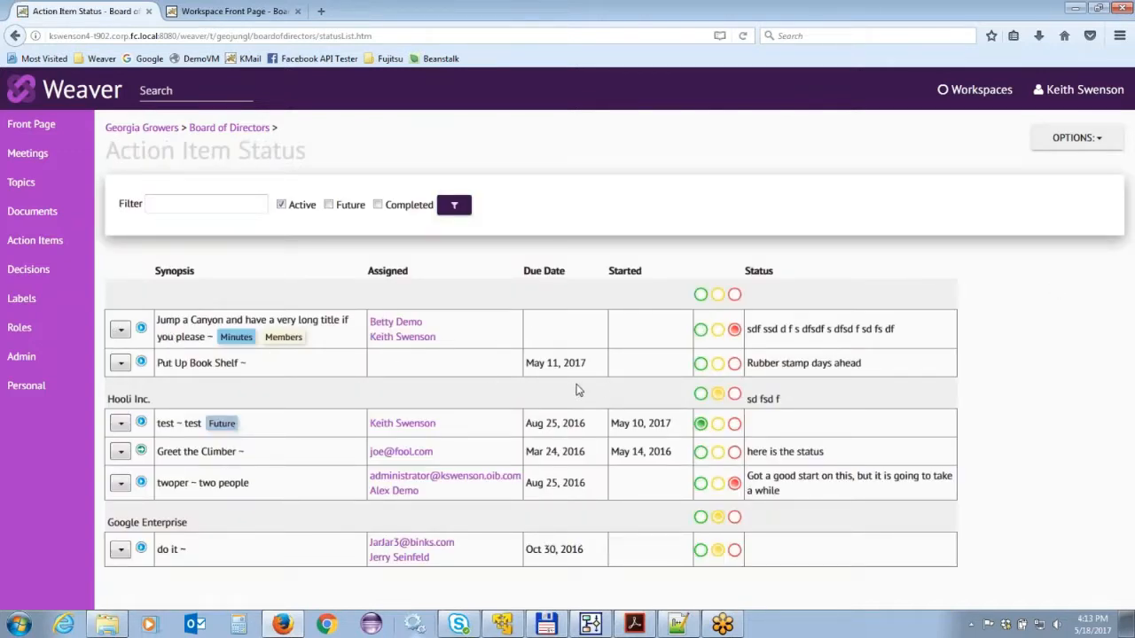
{"action": "triple_click", "coordinate": [139, 398]}
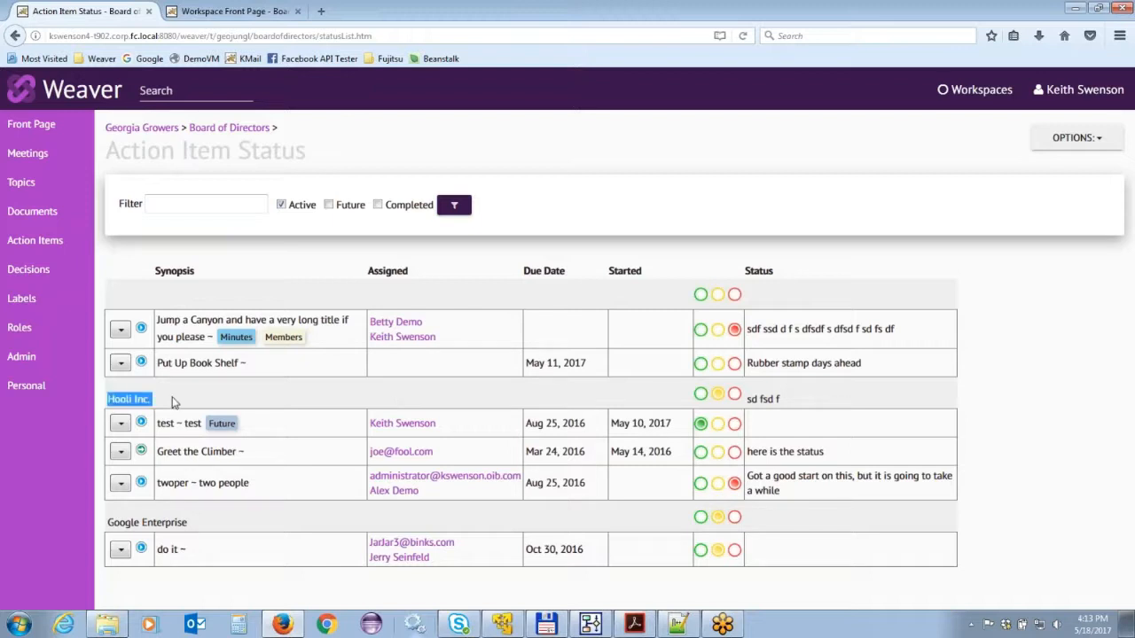
{"action": "left_click_drag", "start_coordinate": [115, 523], "coordinate": [186, 523]}
{"action": "left_click", "coordinate": [187, 523]}
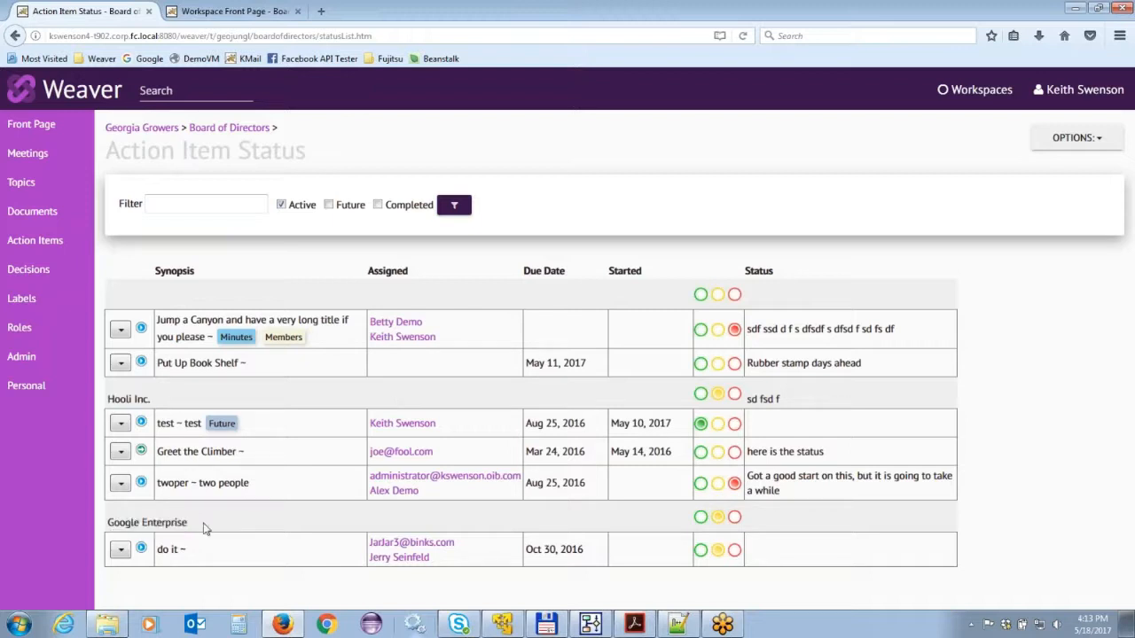
Open the "test" action item for editing, check its Task Area choices, and cancel without changes
{"action": "left_click", "coordinate": [141, 422]}
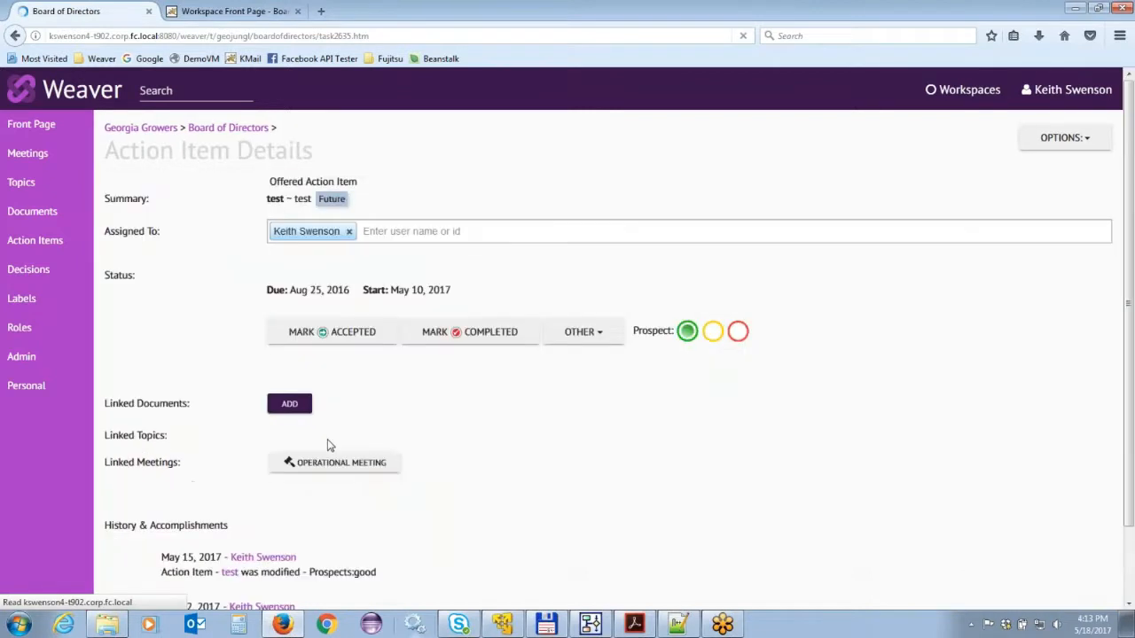
{"action": "left_click", "coordinate": [468, 309]}
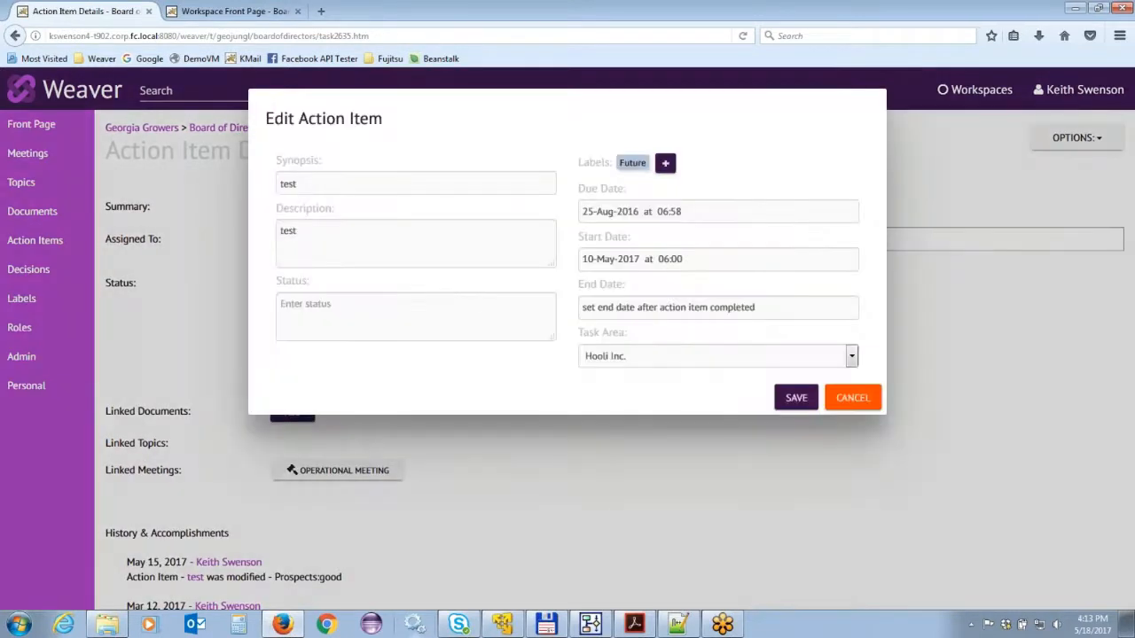
{"action": "left_click", "coordinate": [631, 359]}
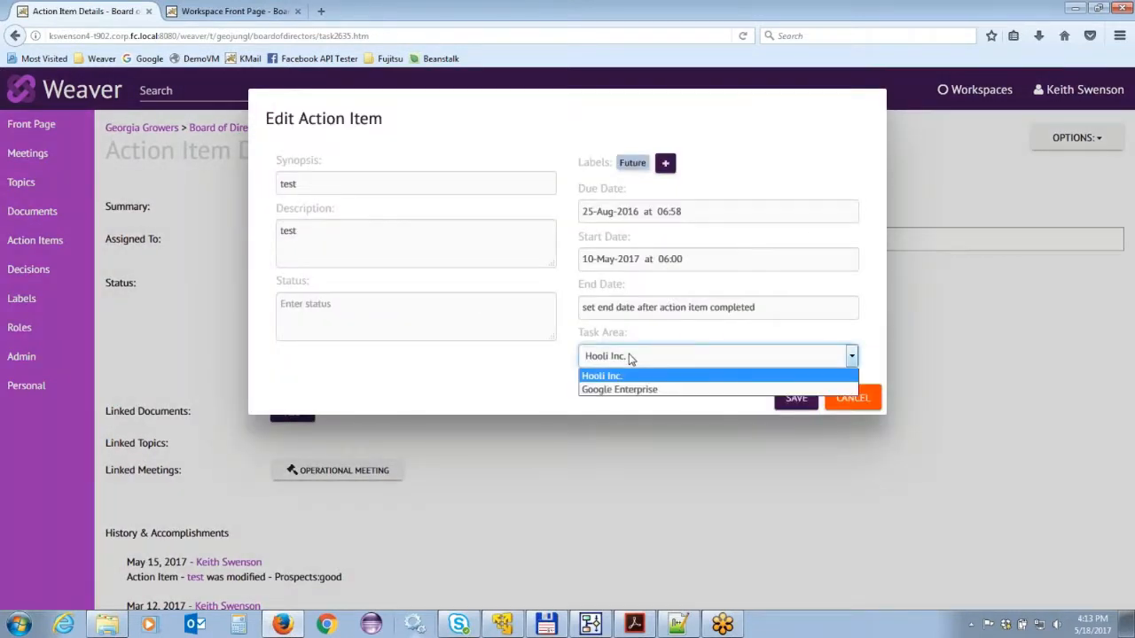
{"action": "left_click", "coordinate": [631, 359]}
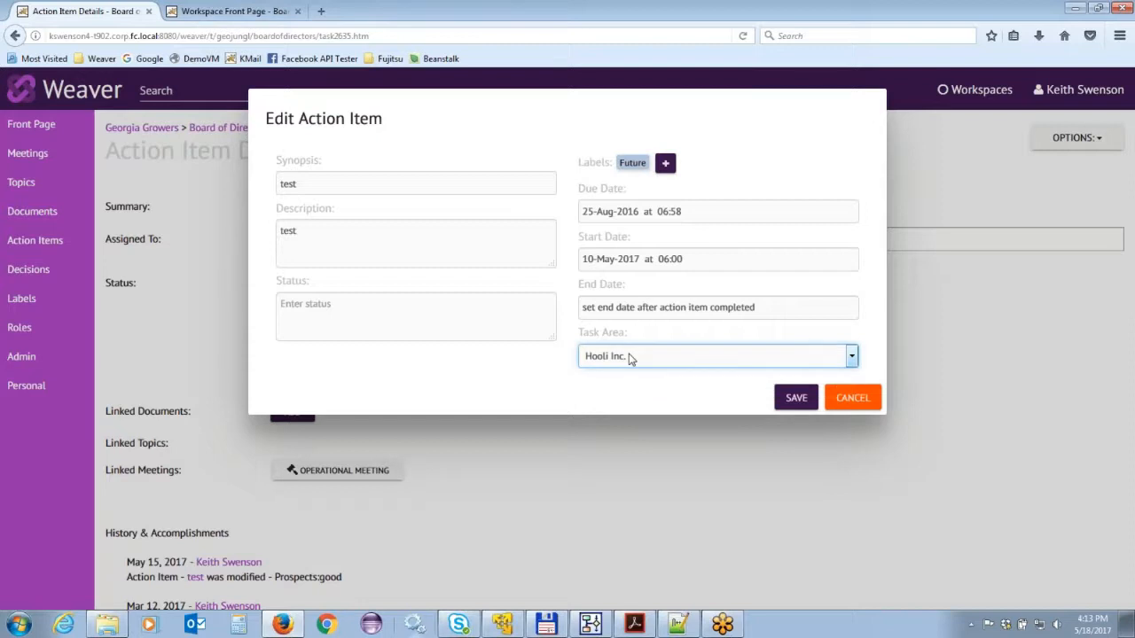
{"action": "left_click", "coordinate": [838, 399]}
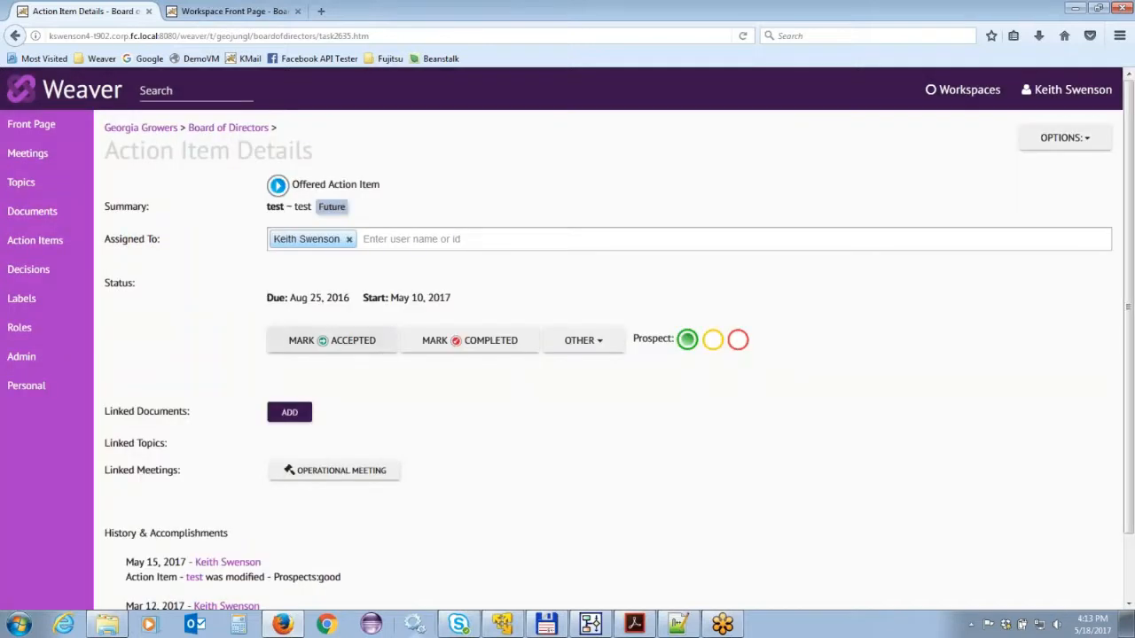
Return to the action items and show them in the status list view
{"action": "left_click", "coordinate": [32, 241]}
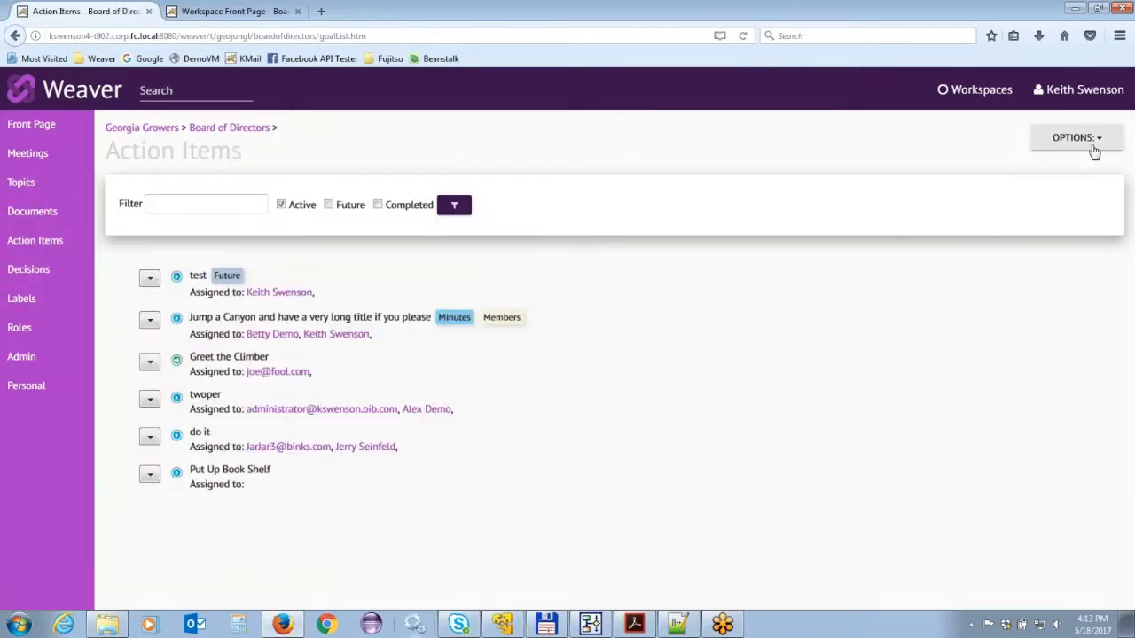
{"action": "left_click", "coordinate": [1089, 146]}
{"action": "left_click", "coordinate": [1055, 209]}
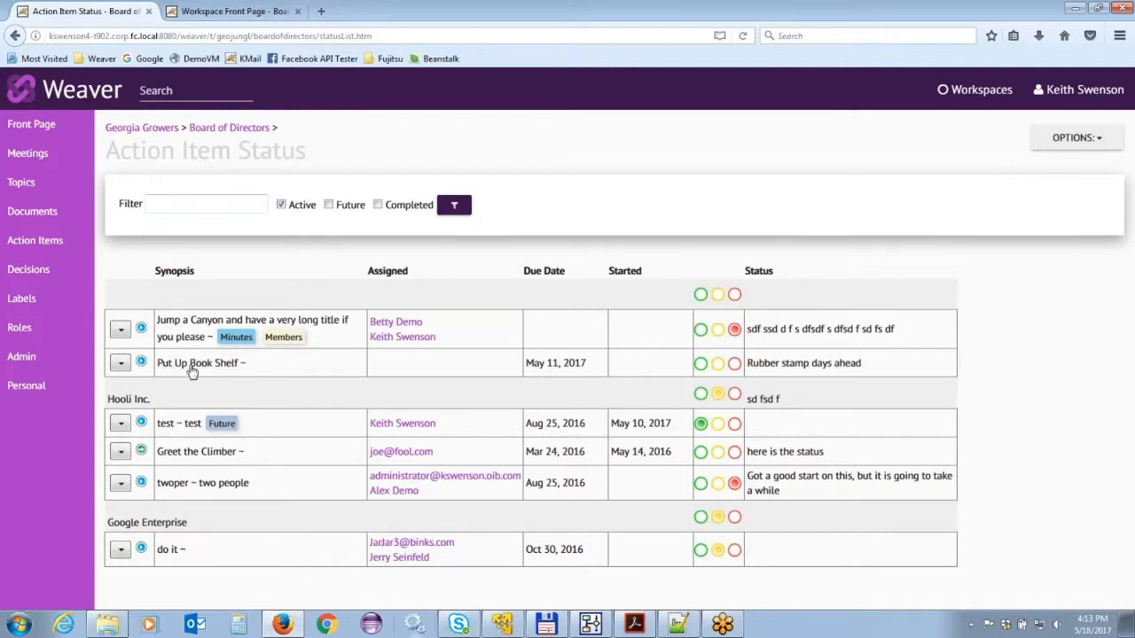
Create a new task area named "Home Improvement" and save it
{"action": "left_click", "coordinate": [1060, 140]}
{"action": "left_click", "coordinate": [1033, 224]}
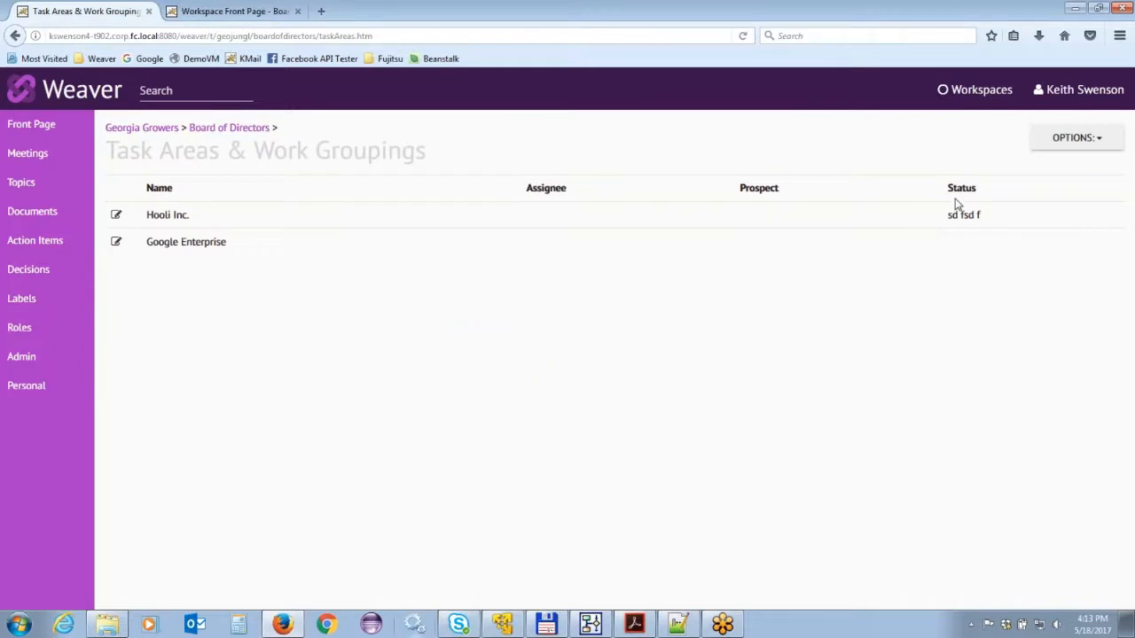
{"action": "left_click", "coordinate": [1075, 137]}
{"action": "left_click", "coordinate": [1046, 157]}
{"action": "left_click", "coordinate": [408, 176]}
{"action": "type", "text": "Home I"}
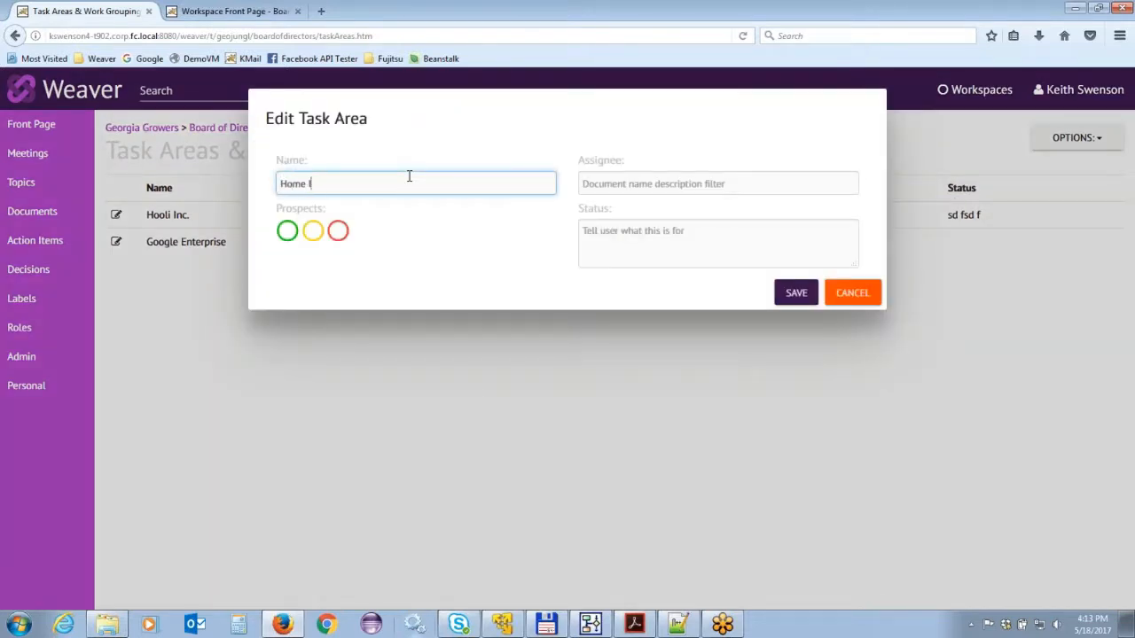
{"action": "type", "text": "mprovement"}
{"action": "left_click", "coordinate": [794, 296]}
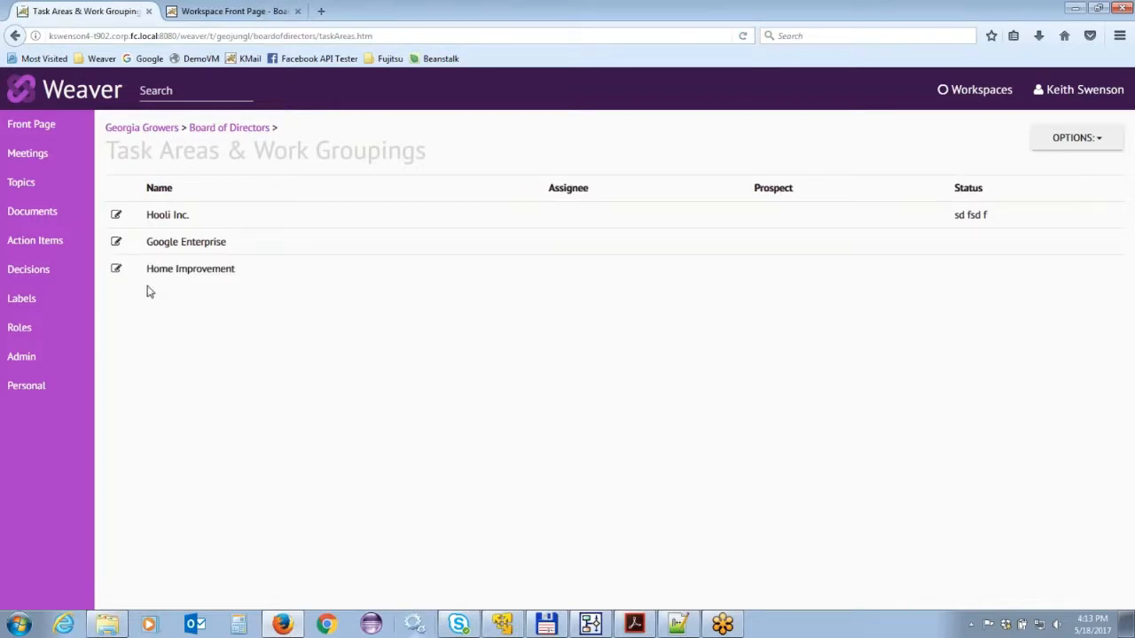
Open the "Put Up Book Shelf" action item from the status list and assign it to the Home Improvement task area
{"action": "left_click", "coordinate": [1076, 138]}
{"action": "left_click", "coordinate": [1053, 204]}
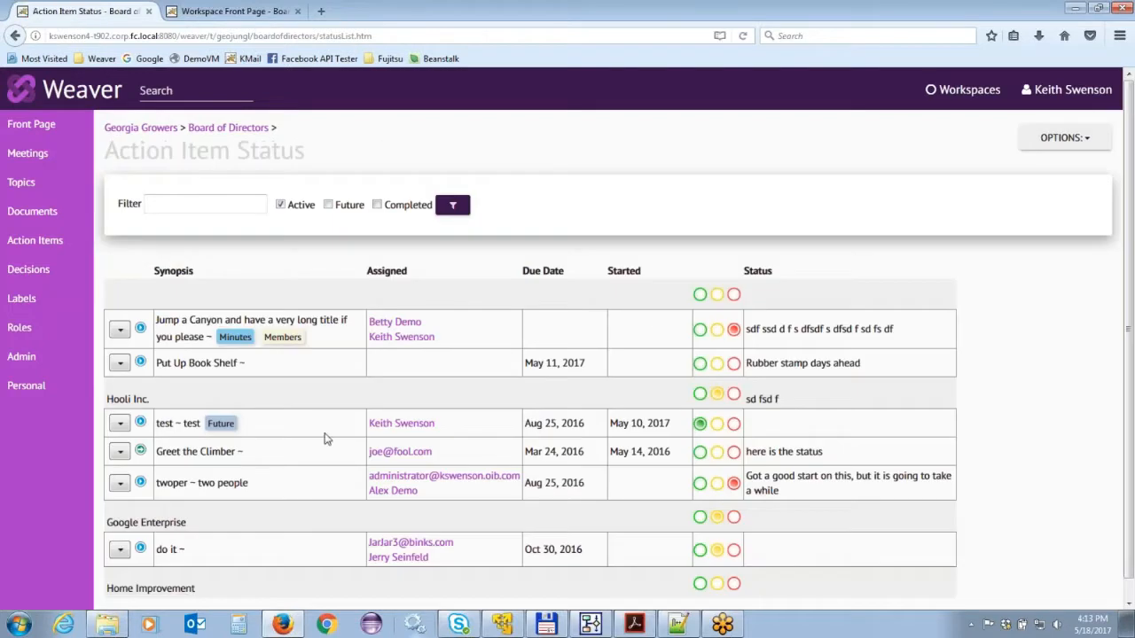
{"action": "left_click", "coordinate": [162, 365]}
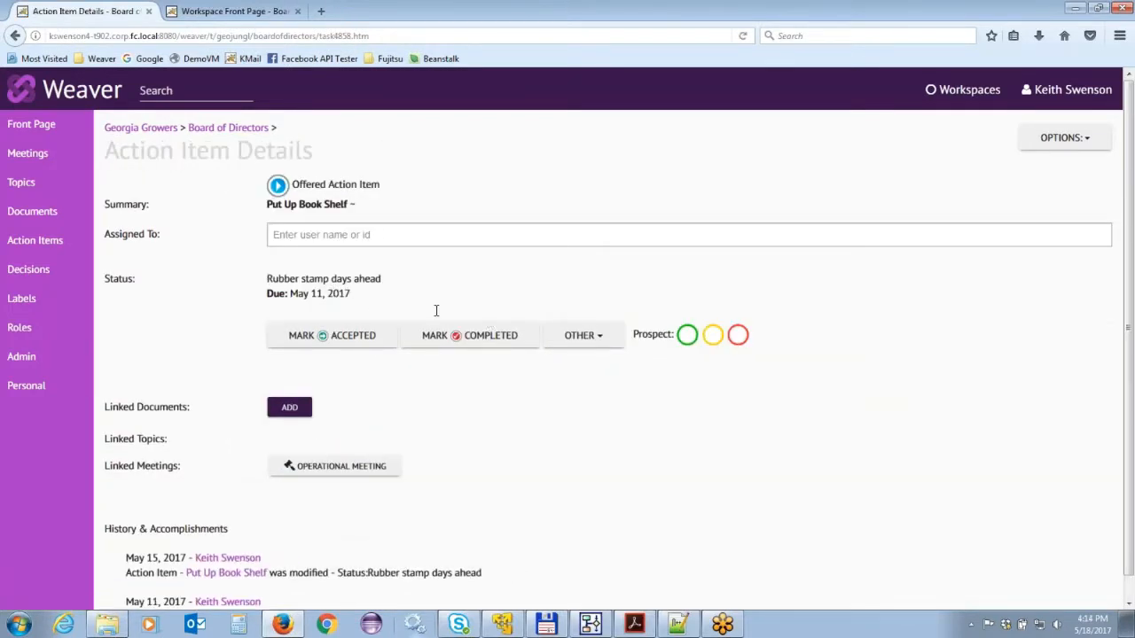
{"action": "left_click", "coordinate": [592, 308]}
{"action": "left_click", "coordinate": [627, 355]}
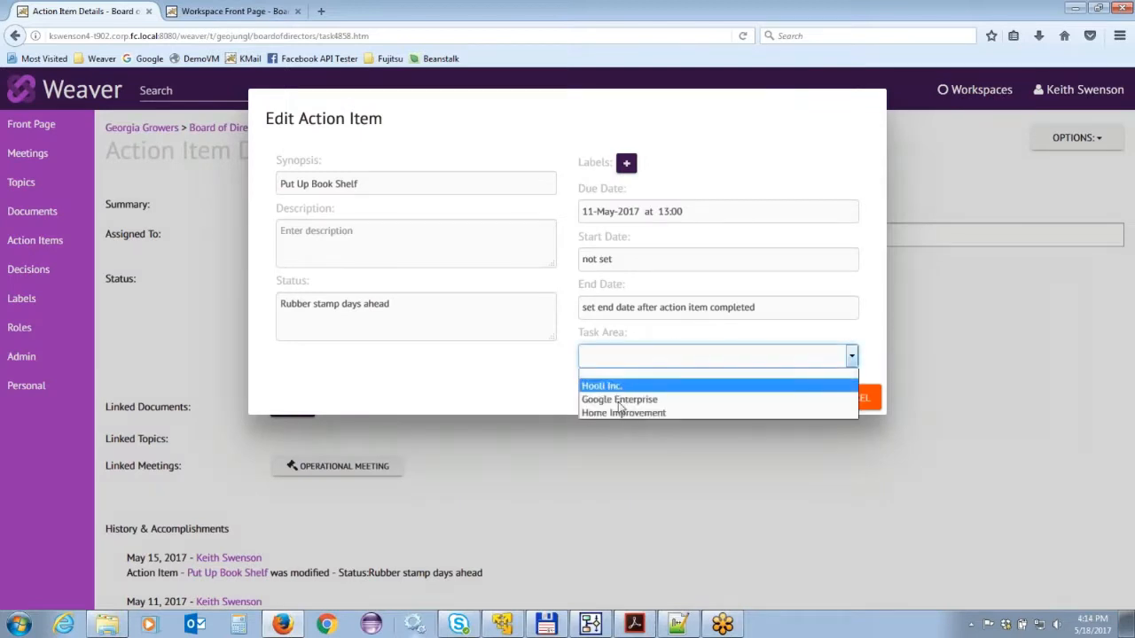
{"action": "left_click", "coordinate": [622, 413]}
{"action": "left_click", "coordinate": [797, 398]}
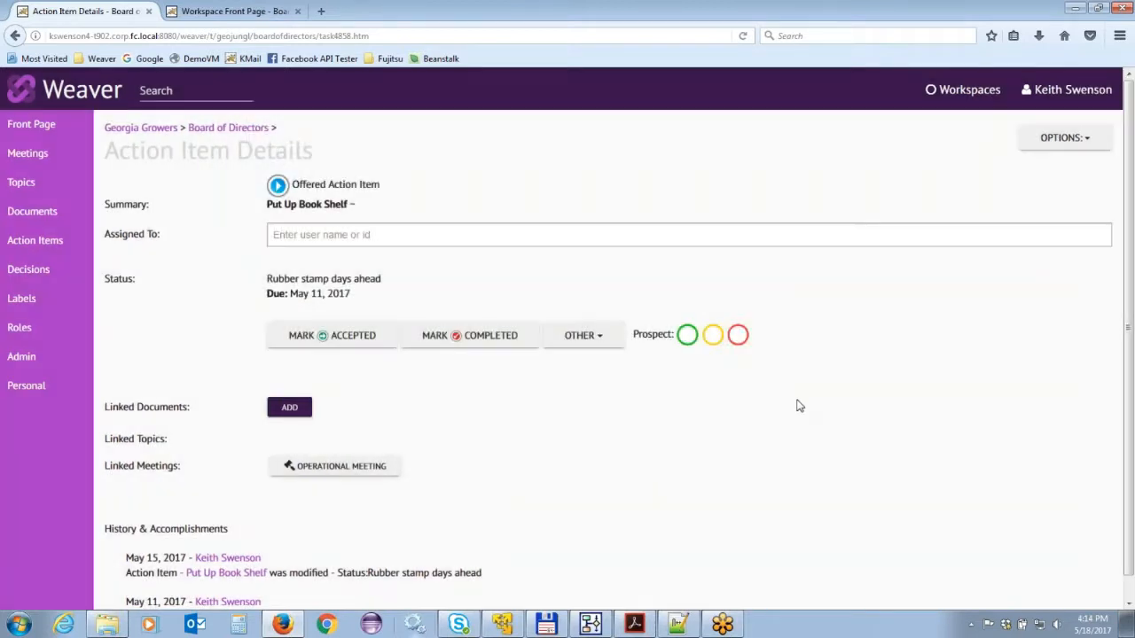
Review the status list grouped by task area, including completed action items, and hide the completed ones again
{"action": "scroll", "coordinate": [814, 376], "scroll_direction": "down", "scroll_amount": 2}
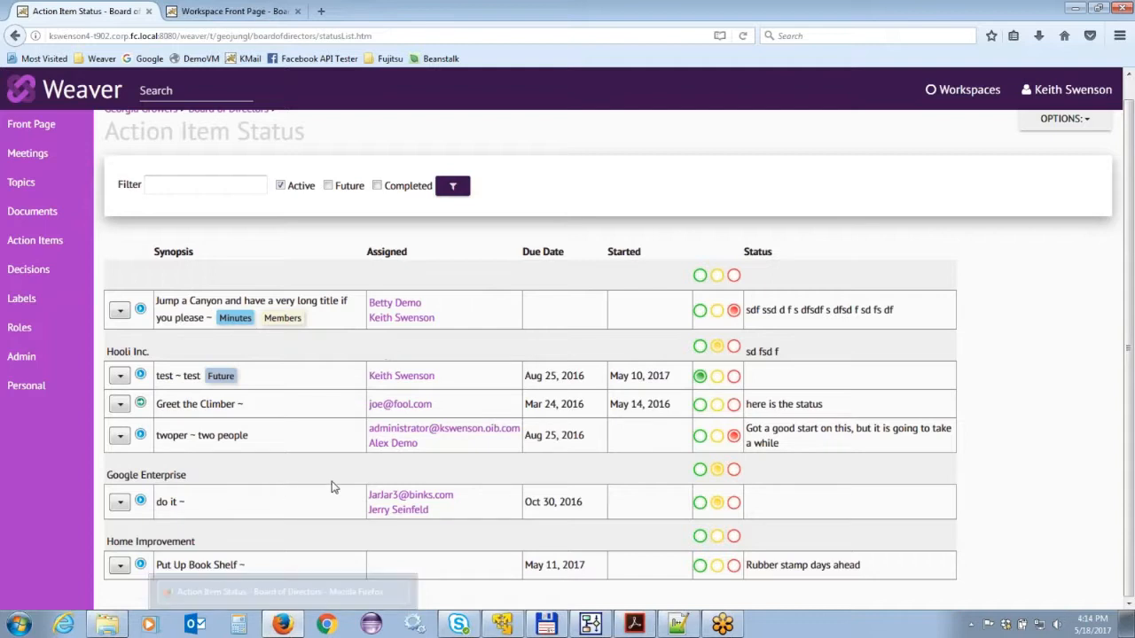
{"action": "left_click_drag", "start_coordinate": [108, 351], "coordinate": [154, 352]}
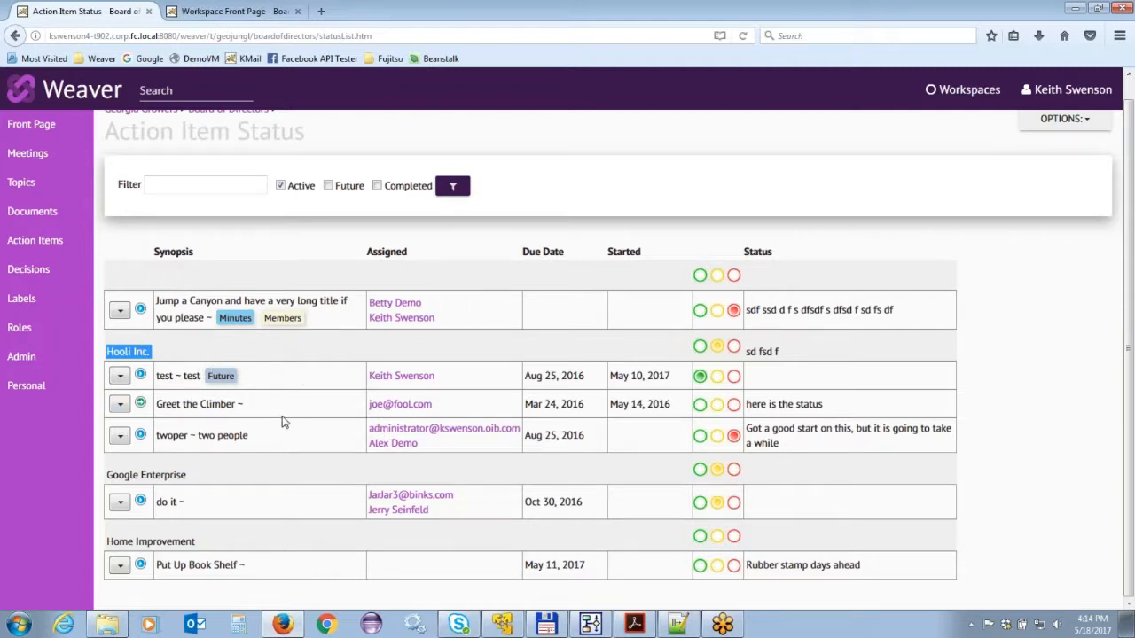
{"action": "left_click", "coordinate": [377, 186]}
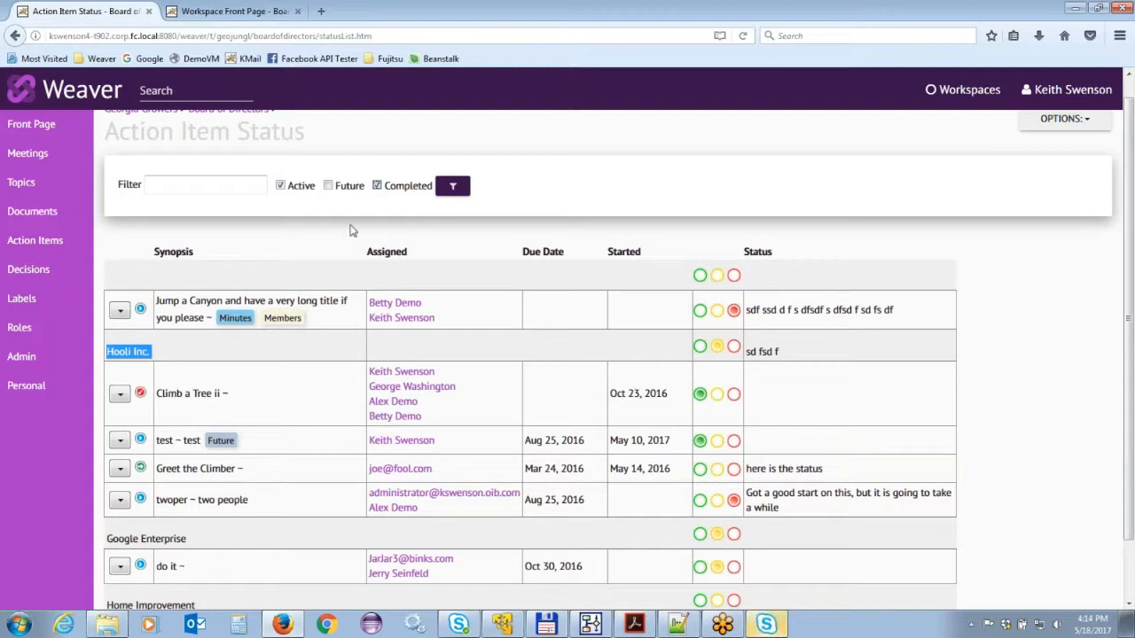
{"action": "left_click", "coordinate": [377, 186]}
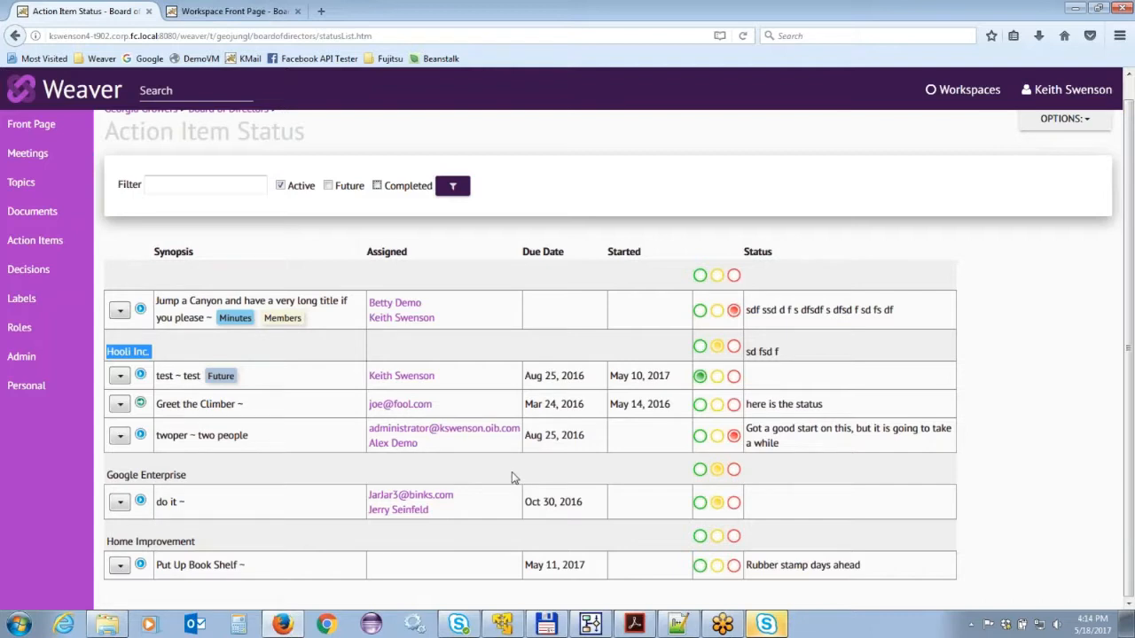
{"action": "scroll", "coordinate": [512, 475], "scroll_direction": "up", "scroll_amount": 1}
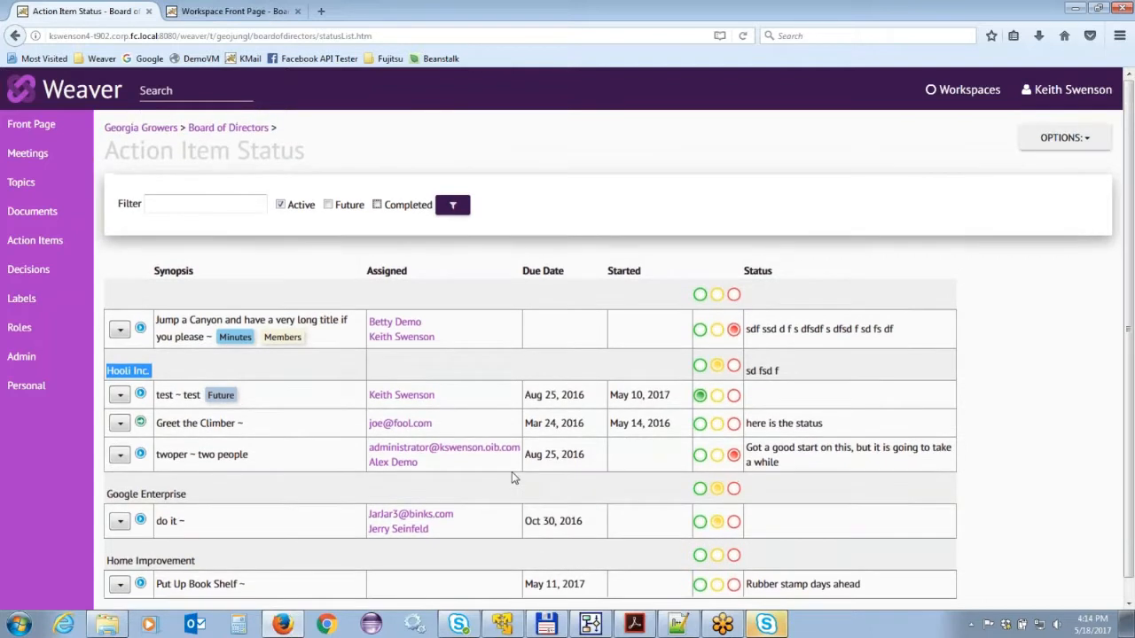
{"action": "scroll", "coordinate": [523, 470], "scroll_direction": "down", "scroll_amount": 1}
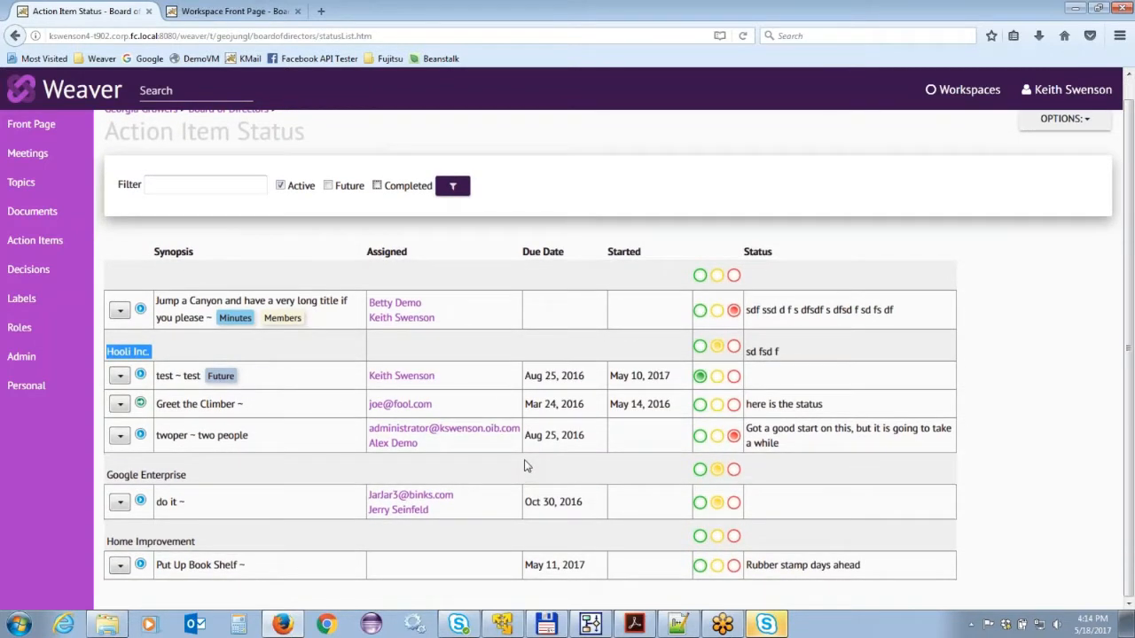
{"action": "scroll", "coordinate": [532, 468], "scroll_direction": "up", "scroll_amount": 1}
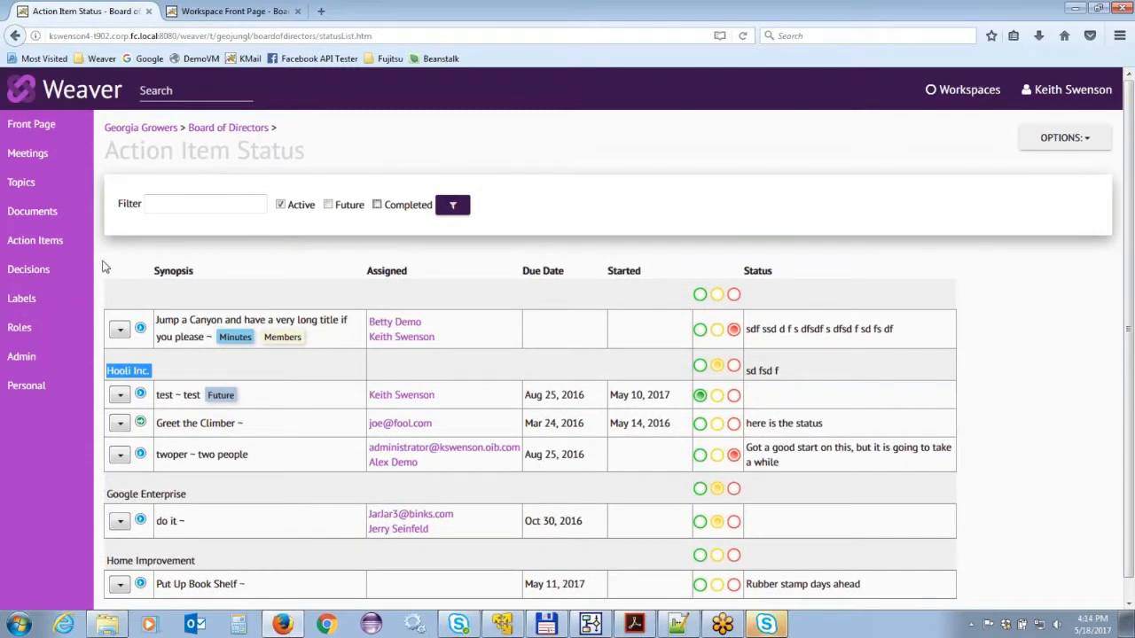
Go to the workspace's documents and open the Share Ports page
{"action": "left_click", "coordinate": [32, 211]}
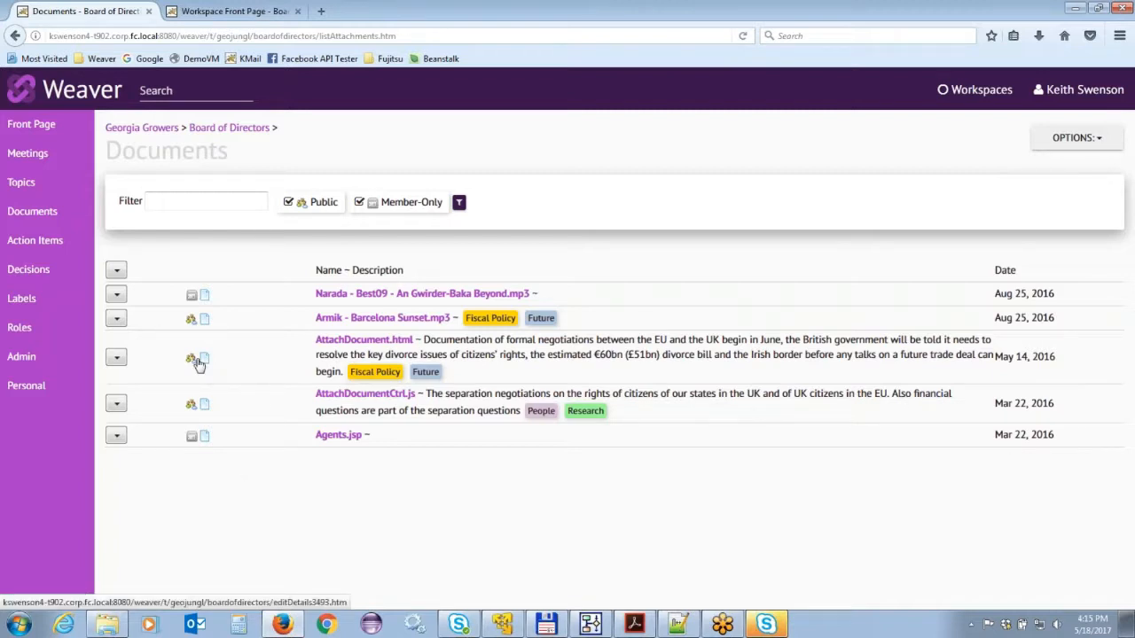
{"action": "left_click", "coordinate": [1054, 140]}
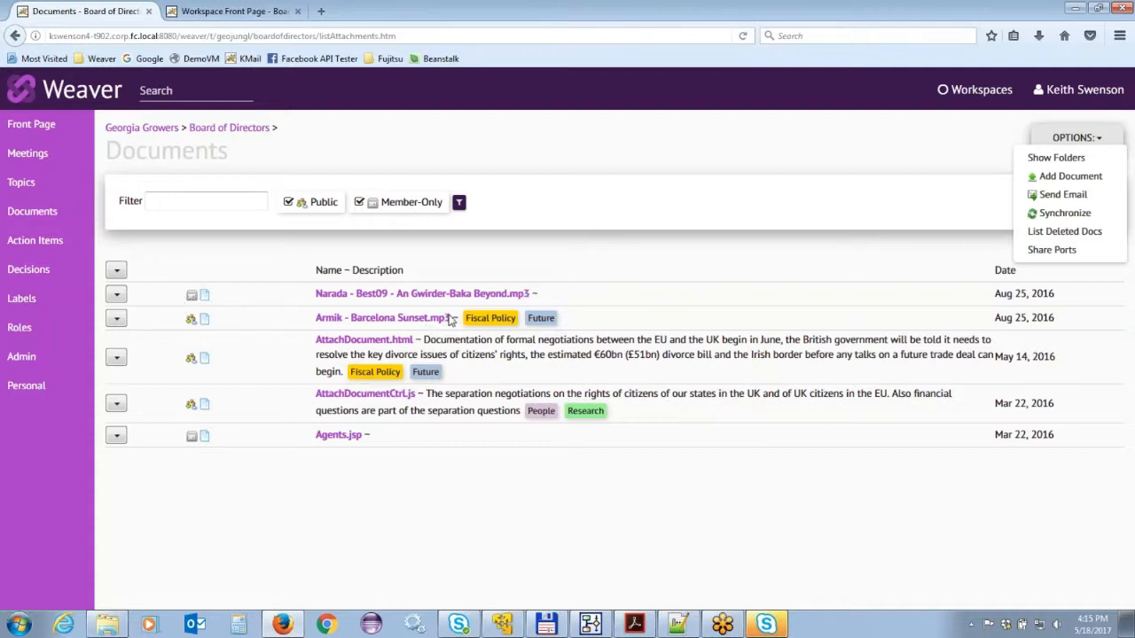
{"action": "left_click", "coordinate": [1037, 256]}
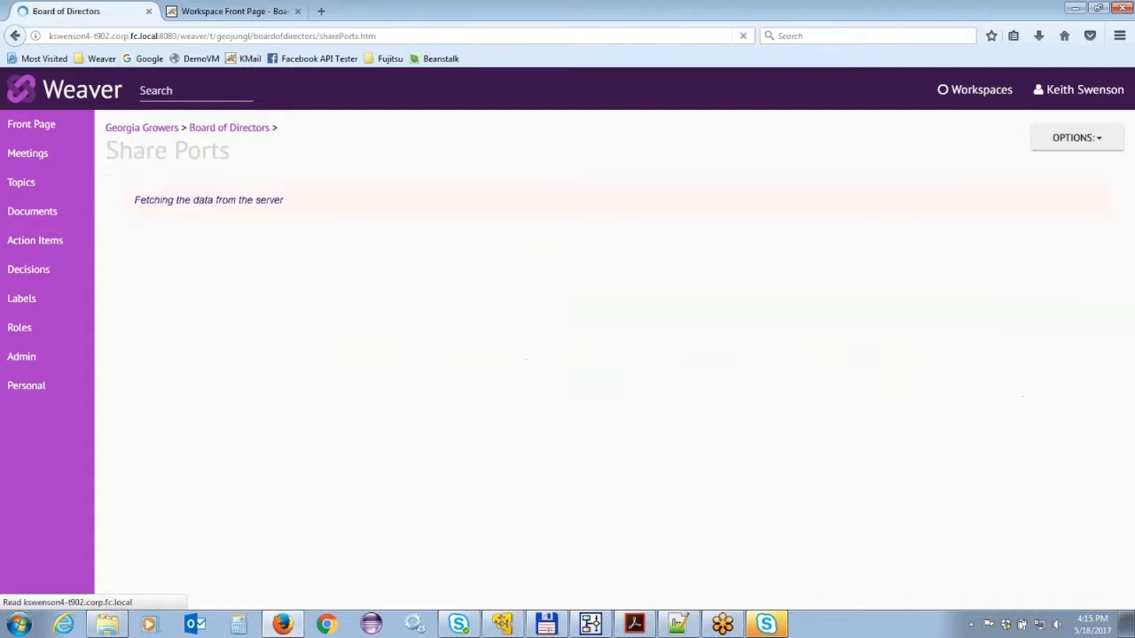
Create a new share port named "Here are all Fiscal Policy documents" with the Fiscal Policy label
{"action": "left_click", "coordinate": [1064, 138]}
{"action": "left_click", "coordinate": [1048, 157]}
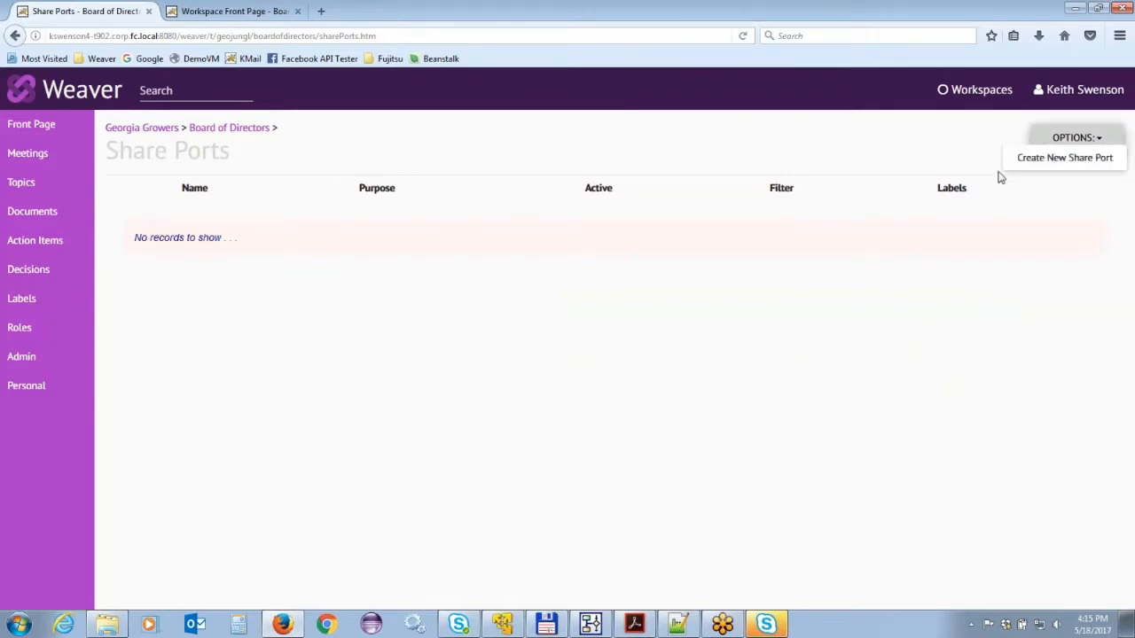
{"action": "left_click_drag", "start_coordinate": [423, 190], "coordinate": [237, 186]}
{"action": "type", "text": "Here are"}
{"action": "left_click", "coordinate": [626, 211]}
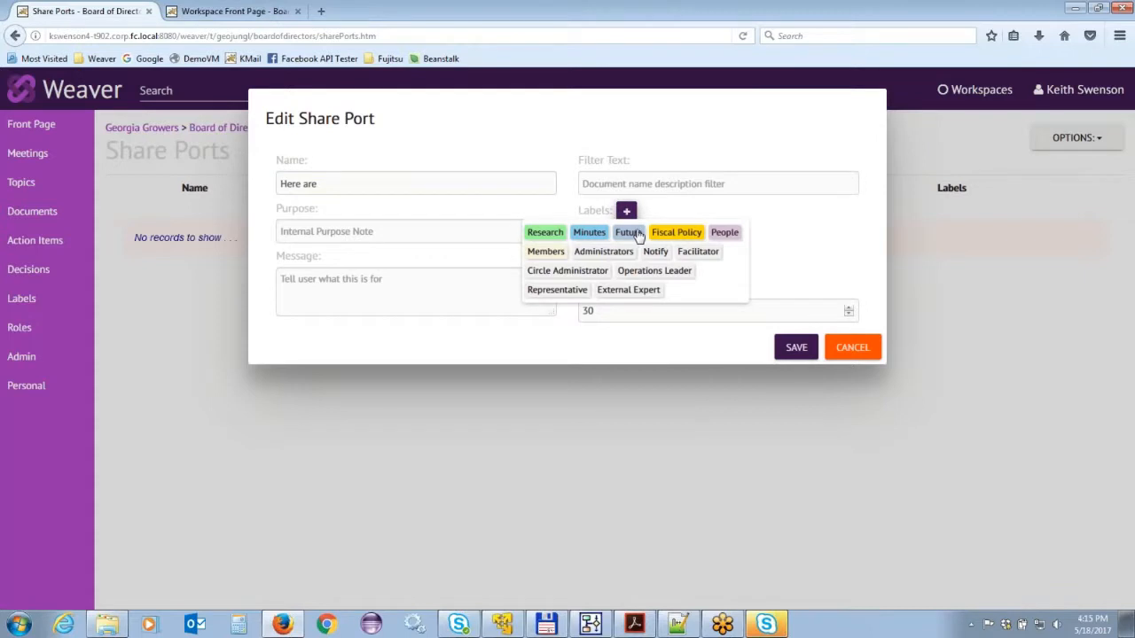
{"action": "left_click", "coordinate": [681, 232]}
{"action": "left_click", "coordinate": [359, 179]}
{"action": "type", "text": "all Fiscal Policy documents"}
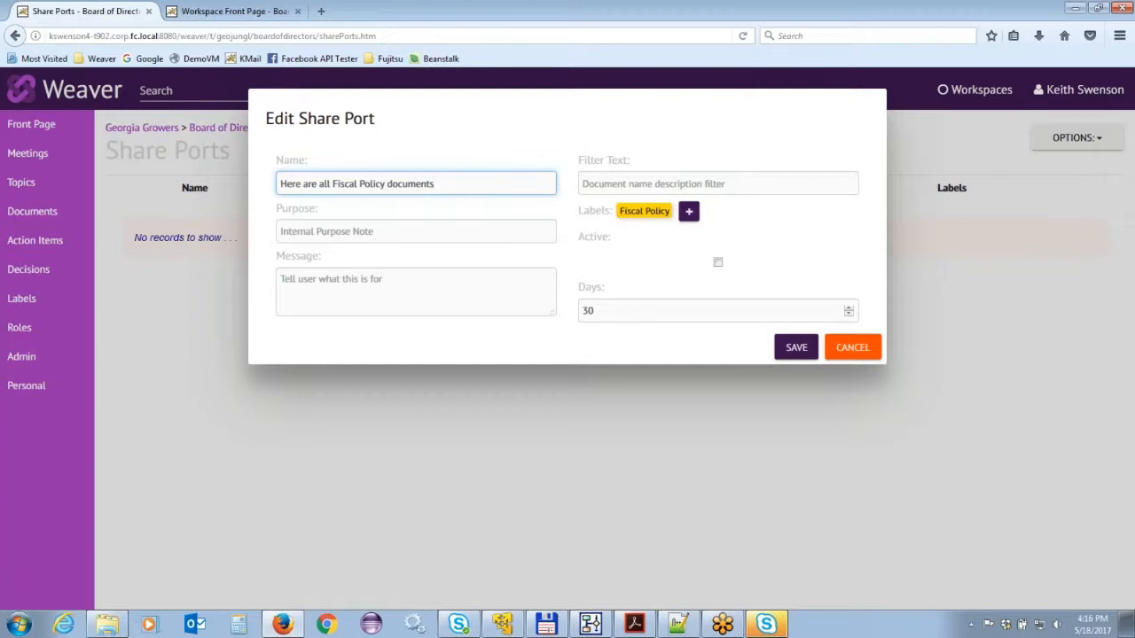
Enter the purpose "we are required to keep these public" and the message "We share all fical policy documents", and save the share port
{"action": "left_click", "coordinate": [439, 228]}
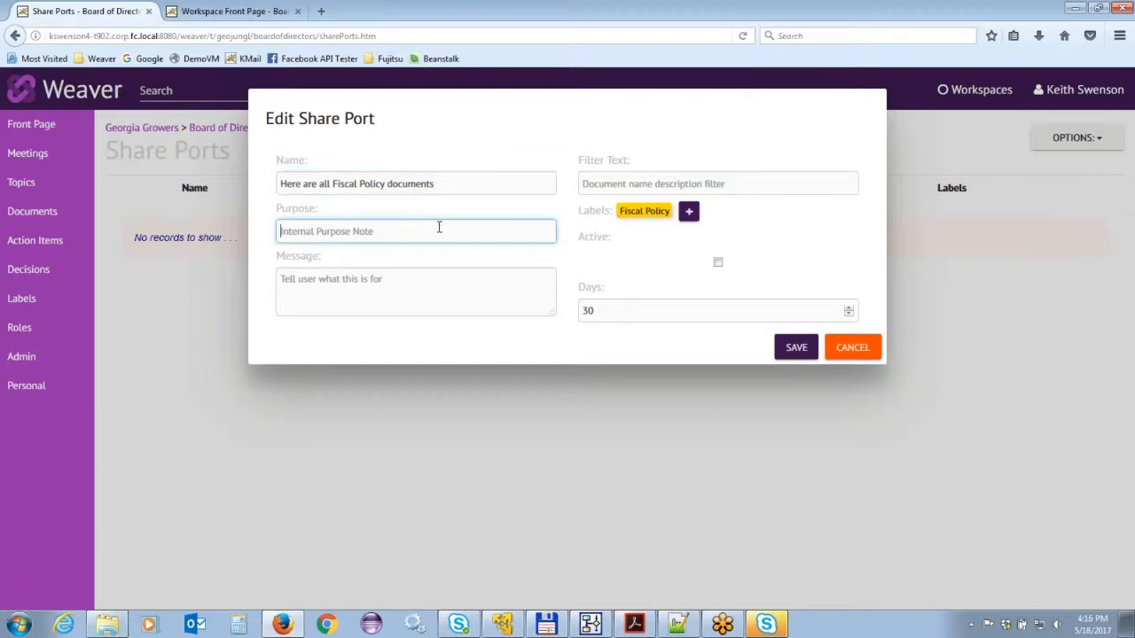
{"action": "type", "text": "we are required to keep these publis"}
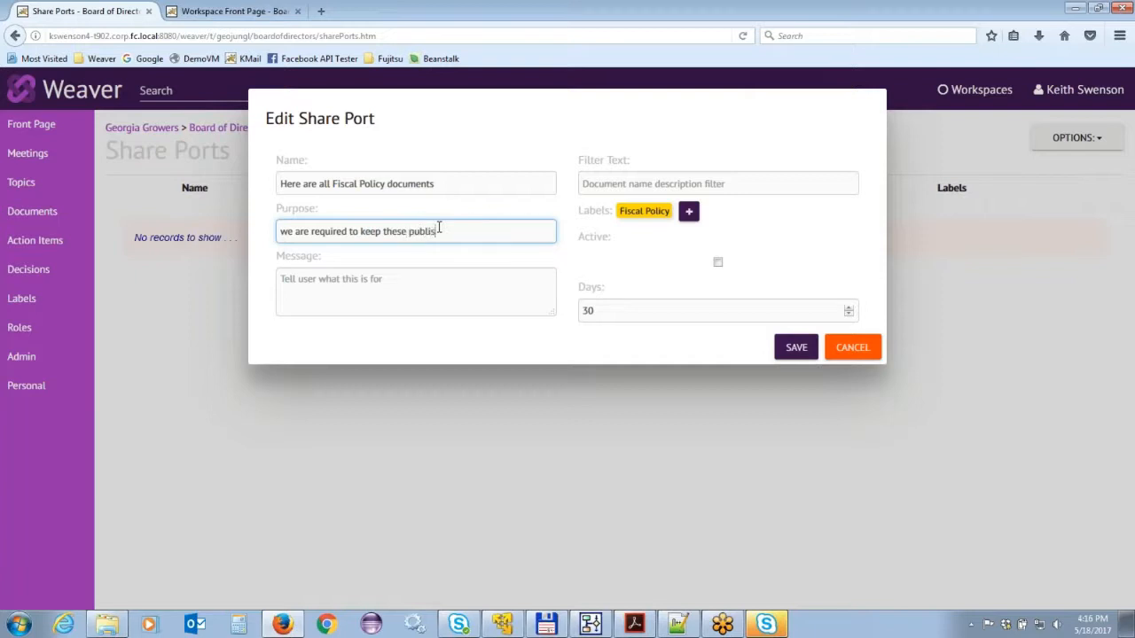
{"action": "left_click", "coordinate": [403, 285]}
{"action": "type", "text": "We share all fical policy documents"}
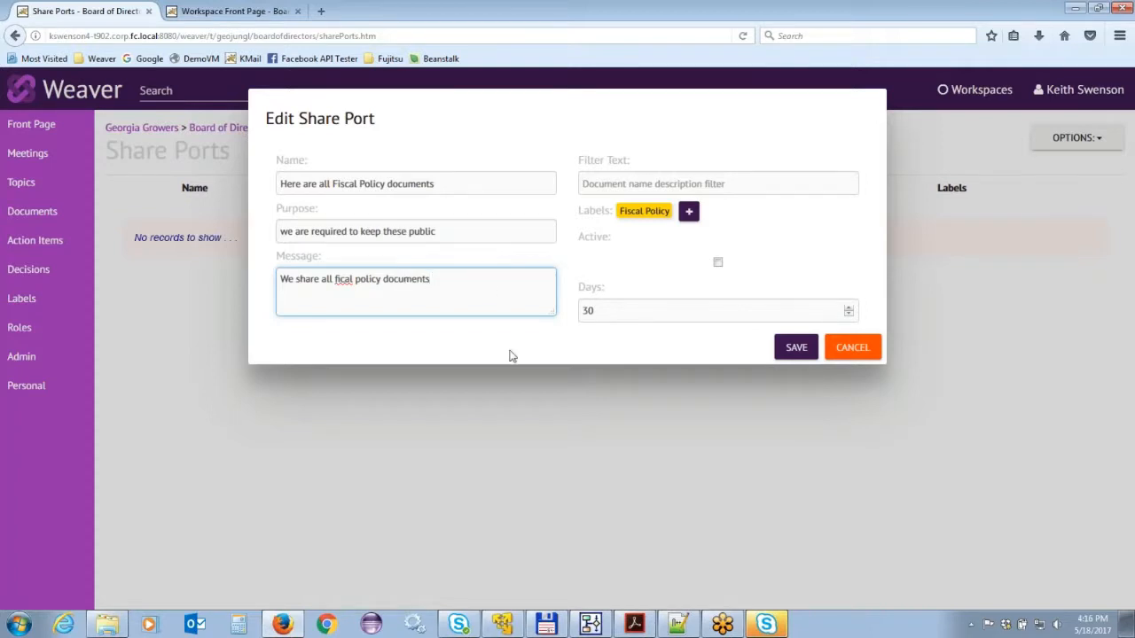
{"action": "left_click", "coordinate": [794, 348]}
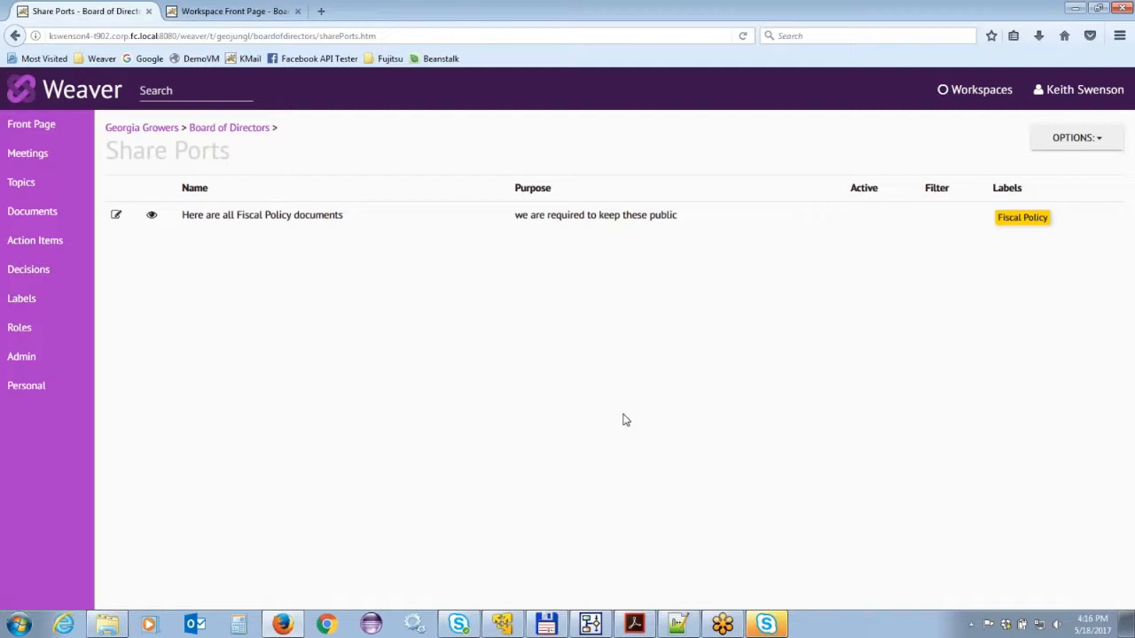
Create and save a second share port named "All mp3 files" with the filter text "mp3"
{"action": "left_click", "coordinate": [1046, 137]}
{"action": "left_click", "coordinate": [1059, 164]}
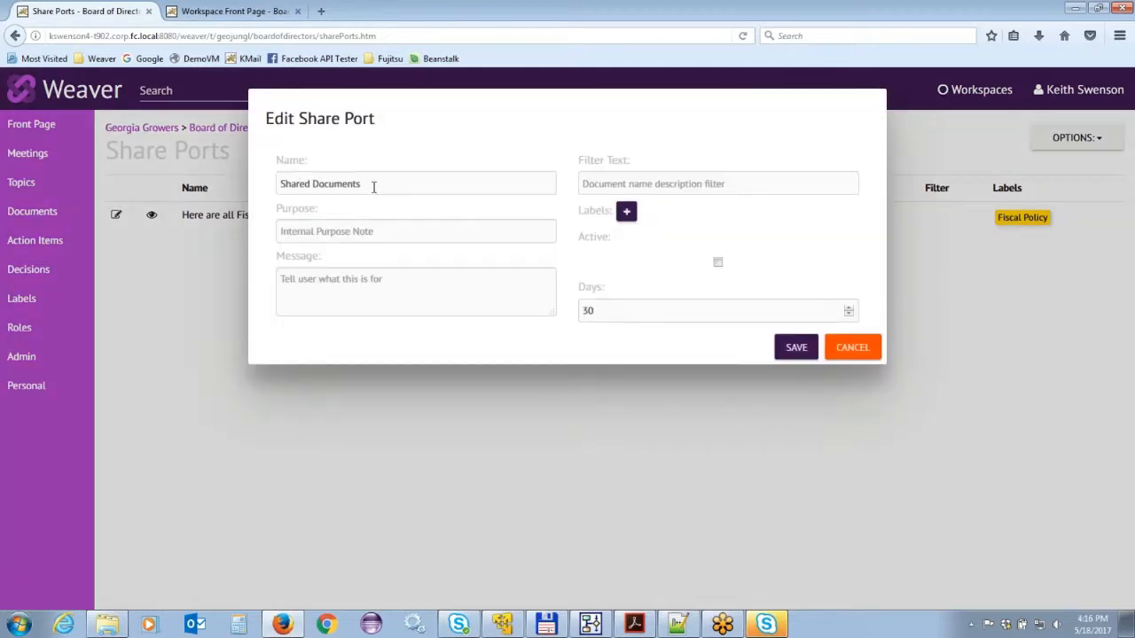
{"action": "left_click_drag", "start_coordinate": [375, 185], "coordinate": [220, 187]}
{"action": "type", "text": "All mp3 file"}
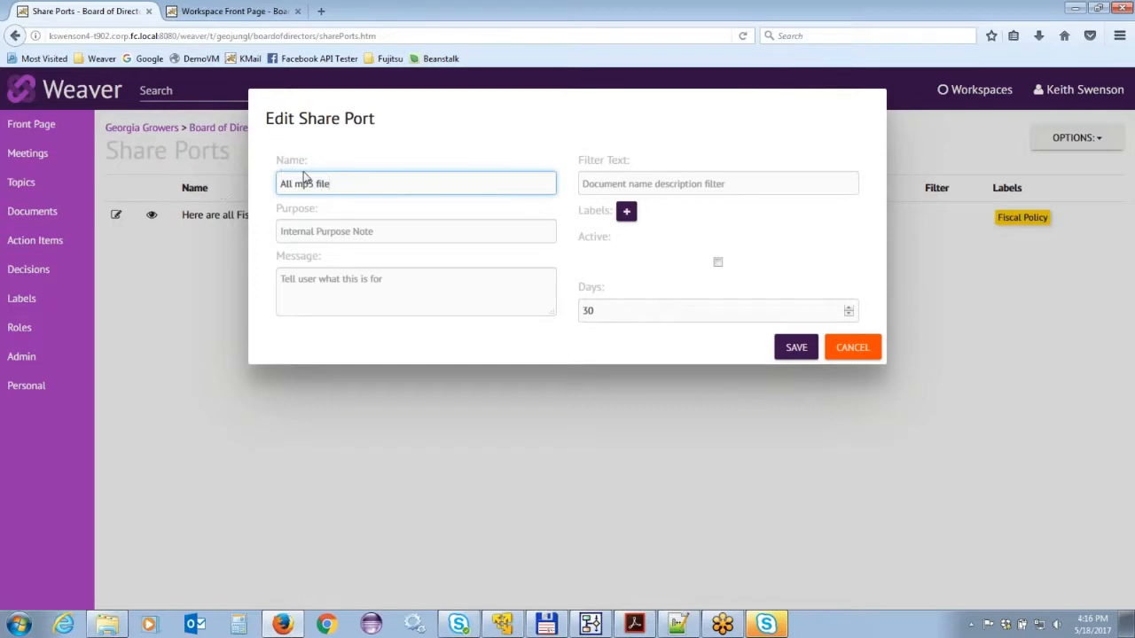
{"action": "left_click", "coordinate": [631, 181]}
{"action": "type", "text": "mp3"}
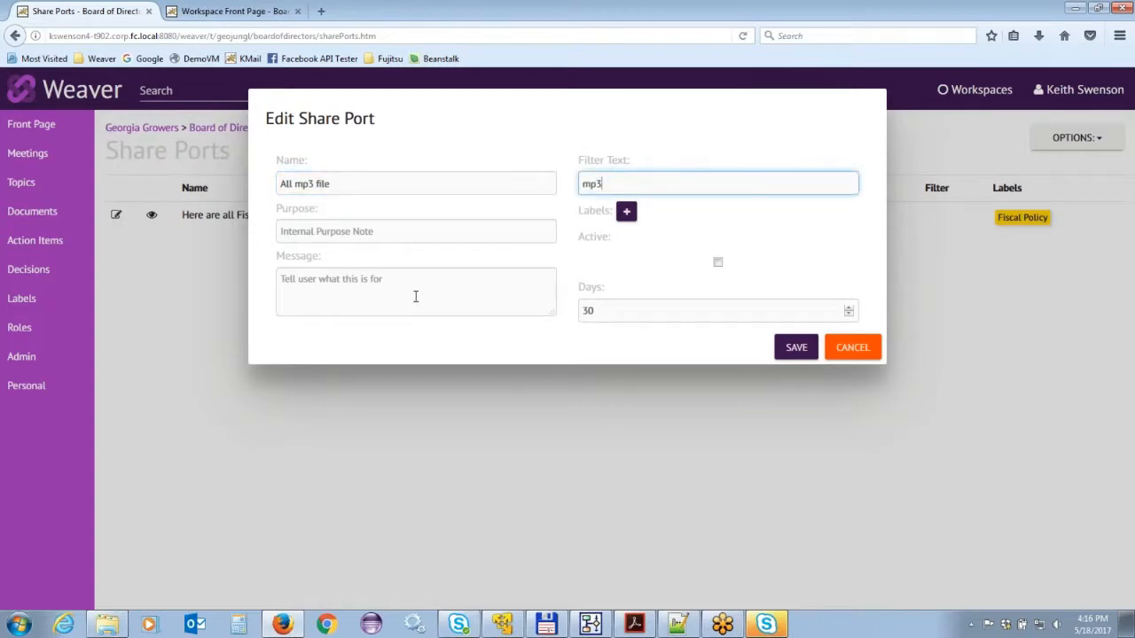
{"action": "left_click", "coordinate": [372, 184]}
{"action": "type", "text": "s"}
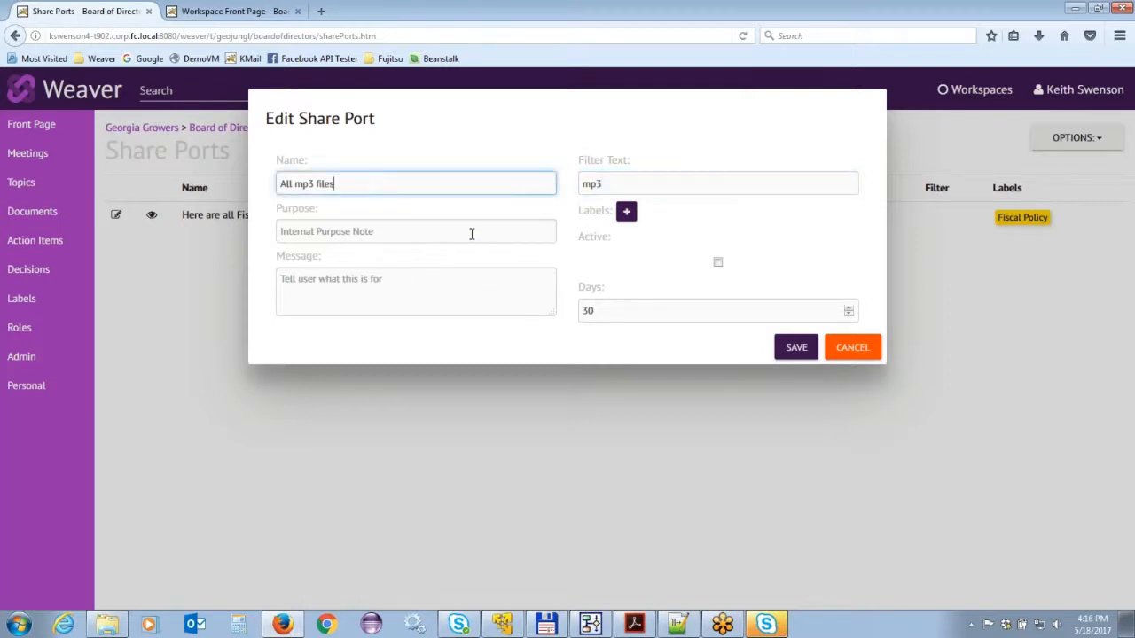
{"action": "left_click", "coordinate": [790, 348]}
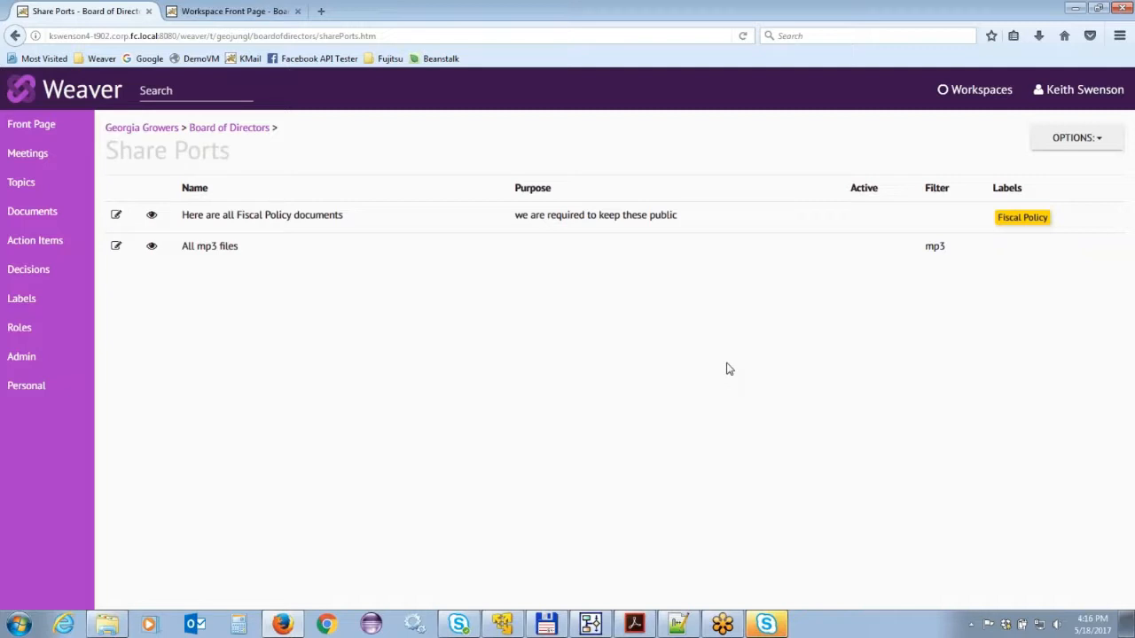
View the Fiscal Policy share port's page, start downloading "Armik - Barcelona Sunset.mp3", cancel the download and return to the share ports
{"action": "left_click", "coordinate": [152, 216]}
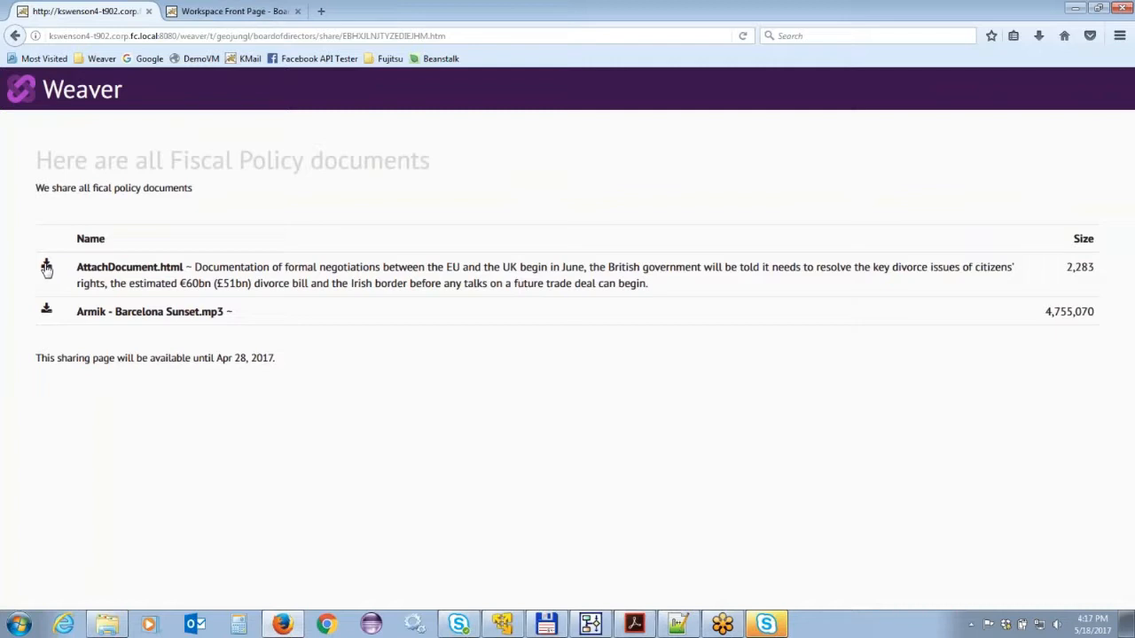
{"action": "left_click", "coordinate": [46, 314]}
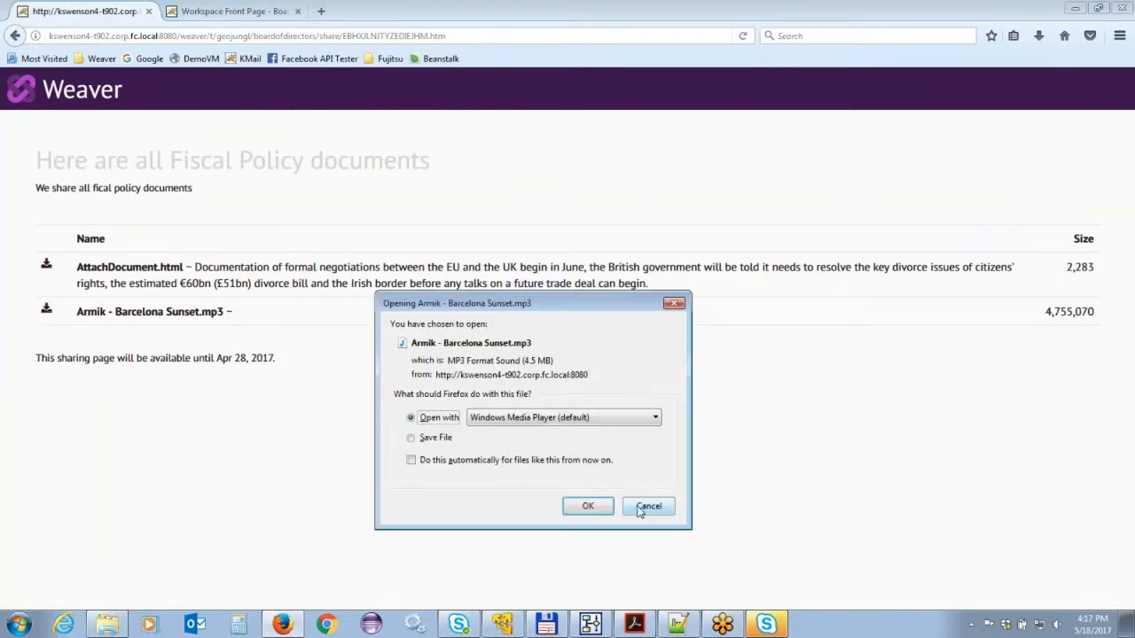
{"action": "left_click", "coordinate": [631, 508]}
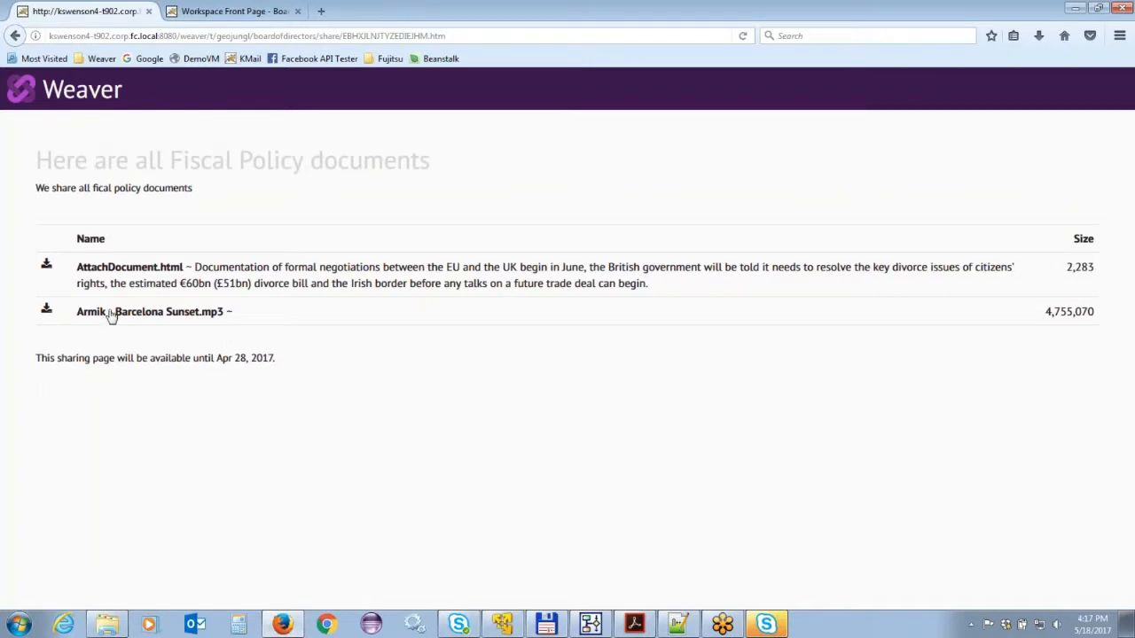
{"action": "left_click", "coordinate": [15, 36]}
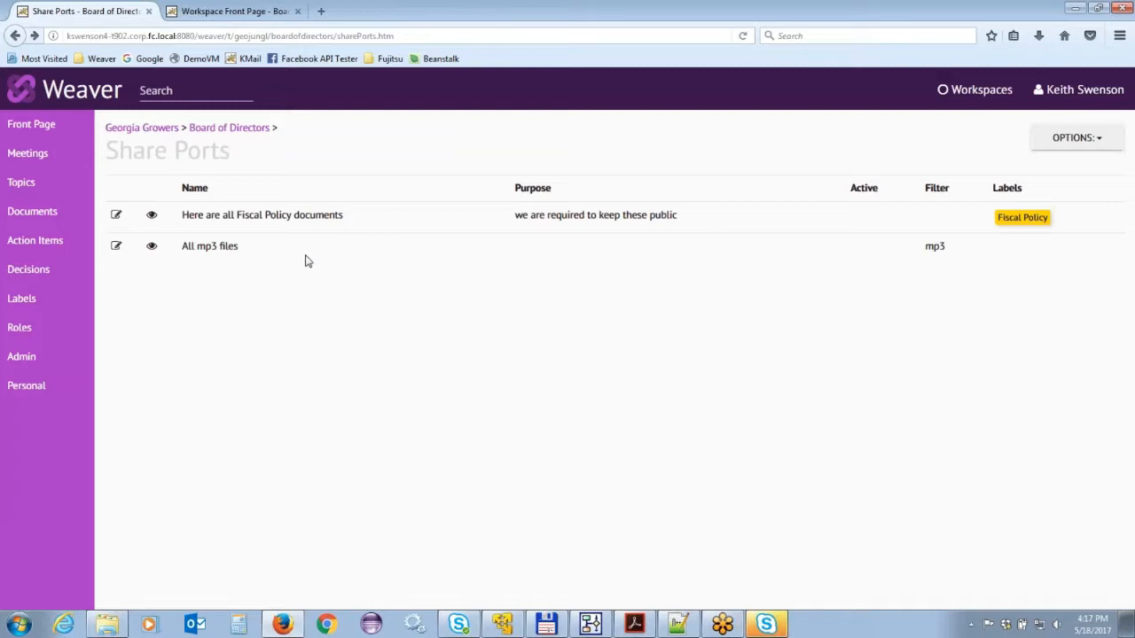
View the "All mp3 files" share page and its shareable web address, and return to the share ports
{"action": "left_click", "coordinate": [152, 249]}
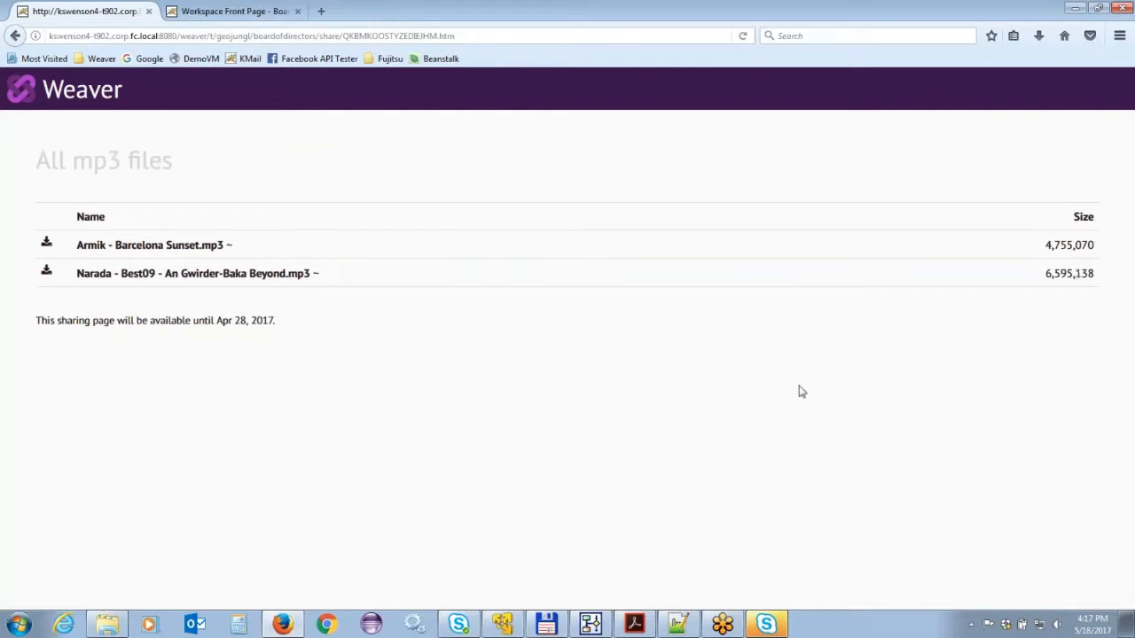
{"action": "left_click", "coordinate": [216, 37]}
{"action": "right_click", "coordinate": [211, 39]}
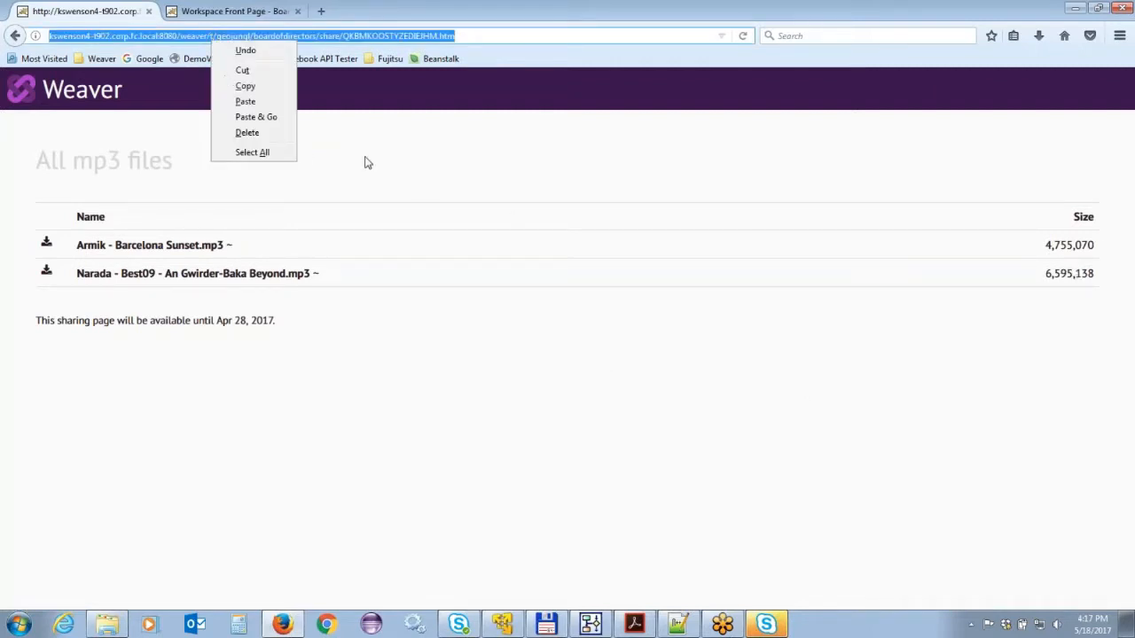
{"action": "left_click", "coordinate": [424, 177]}
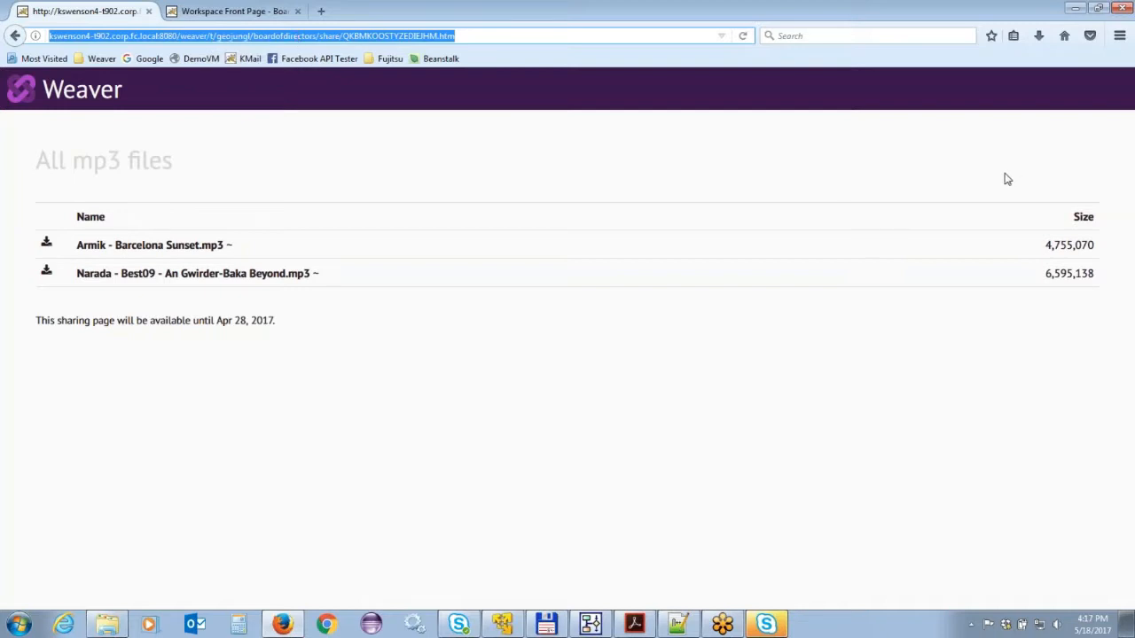
{"action": "left_click", "coordinate": [15, 36]}
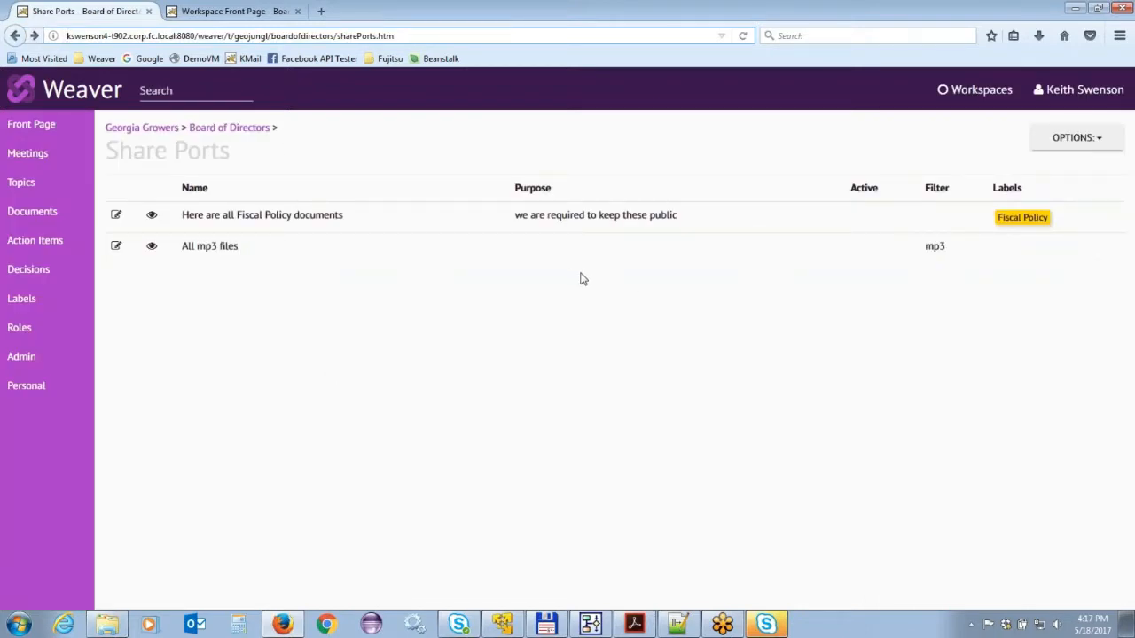
Review the "All mp3 files" share page and the message on the Fiscal Policy share page, and return to the share ports
{"action": "left_click", "coordinate": [153, 253]}
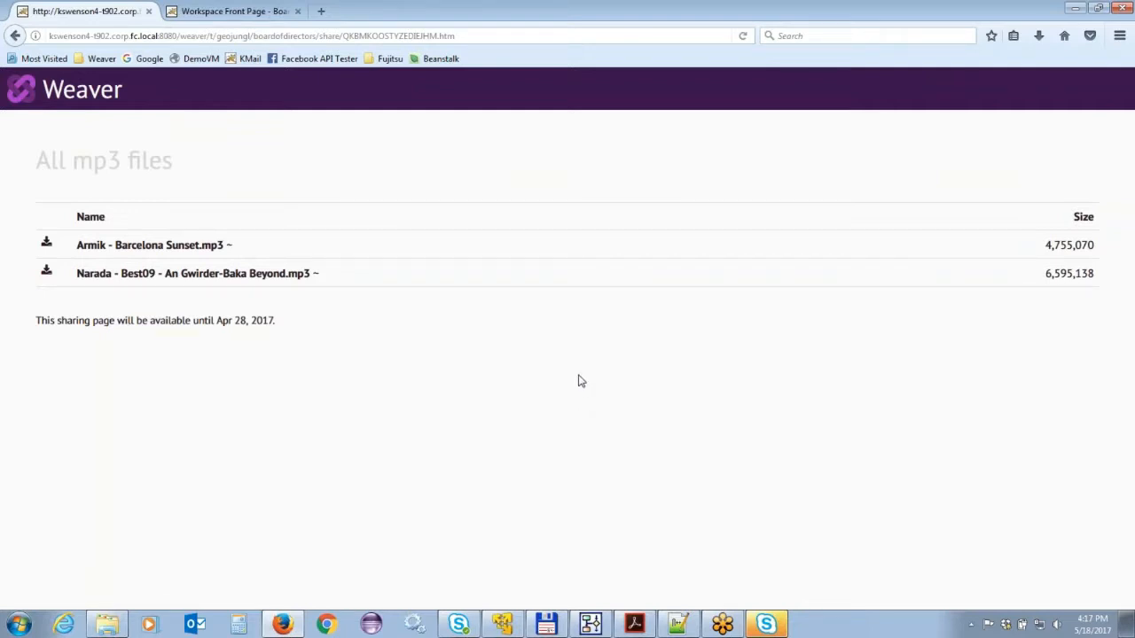
{"action": "left_click", "coordinate": [15, 35]}
{"action": "left_click", "coordinate": [152, 218]}
{"action": "left_click_drag", "start_coordinate": [37, 189], "coordinate": [208, 194]}
{"action": "left_click", "coordinate": [209, 194]}
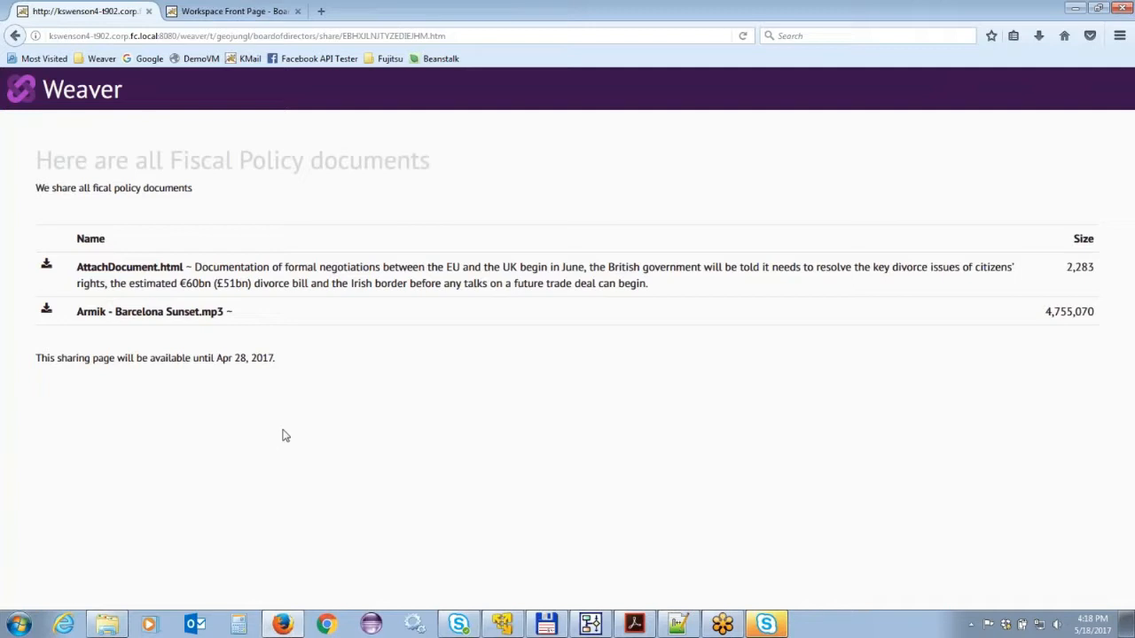
{"action": "key", "text": "alt+Left"}
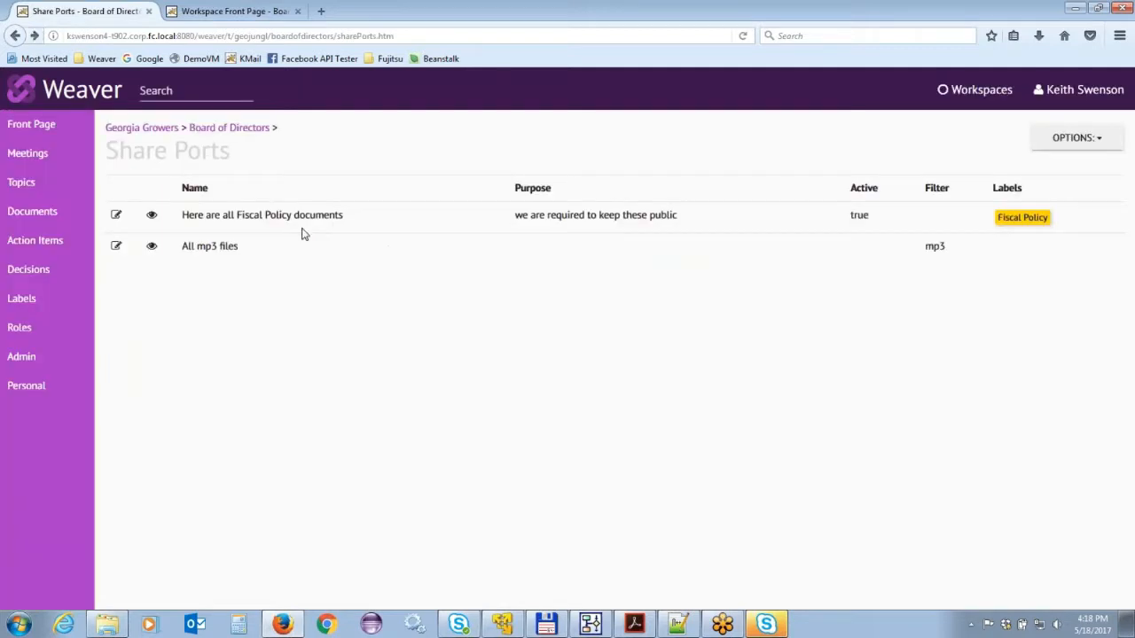
Reopen the Fiscal Policy share page, highlight the unique page identifier in its web address, and return to the share ports
{"action": "left_click", "coordinate": [152, 217]}
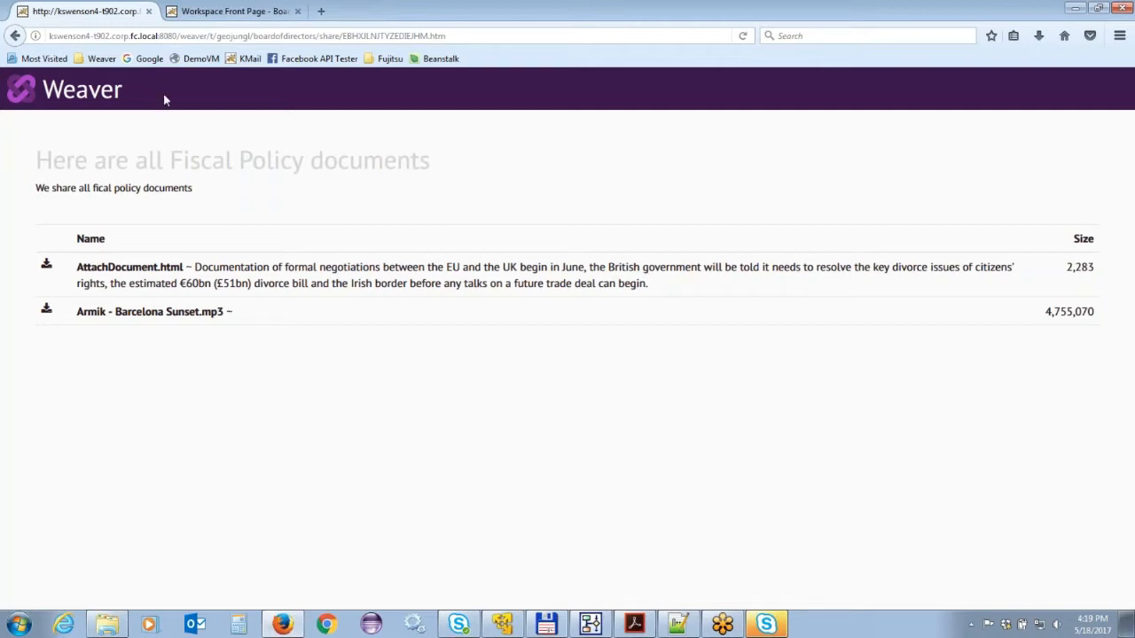
{"action": "left_click", "coordinate": [348, 35]}
{"action": "left_click", "coordinate": [357, 36]}
{"action": "left_click_drag", "start_coordinate": [344, 35], "coordinate": [483, 35]}
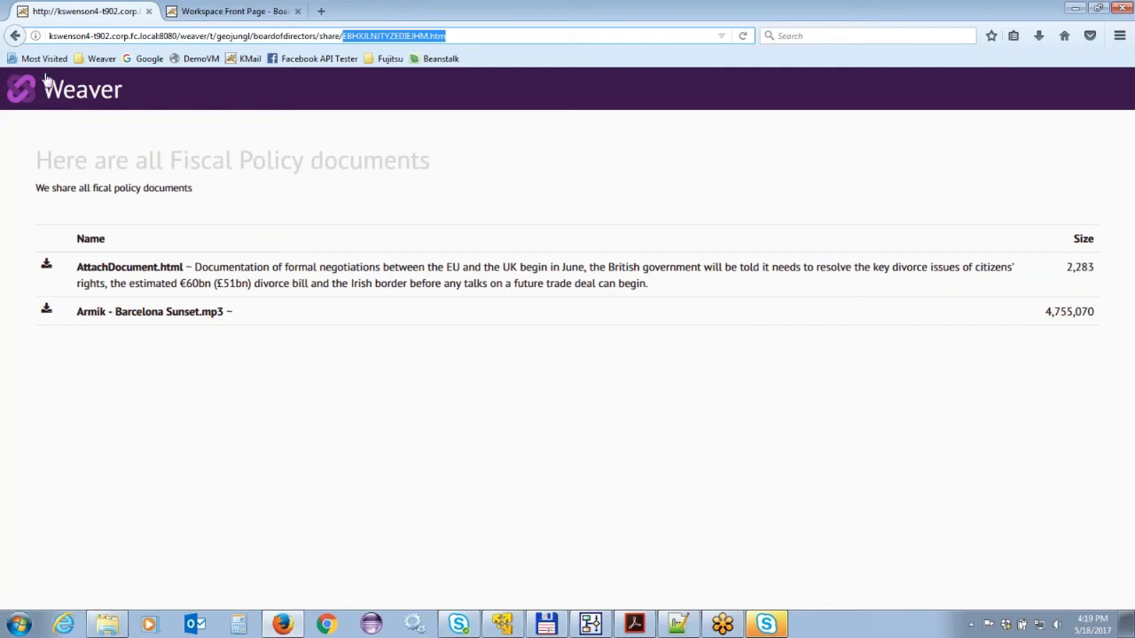
{"action": "left_click", "coordinate": [14, 37]}
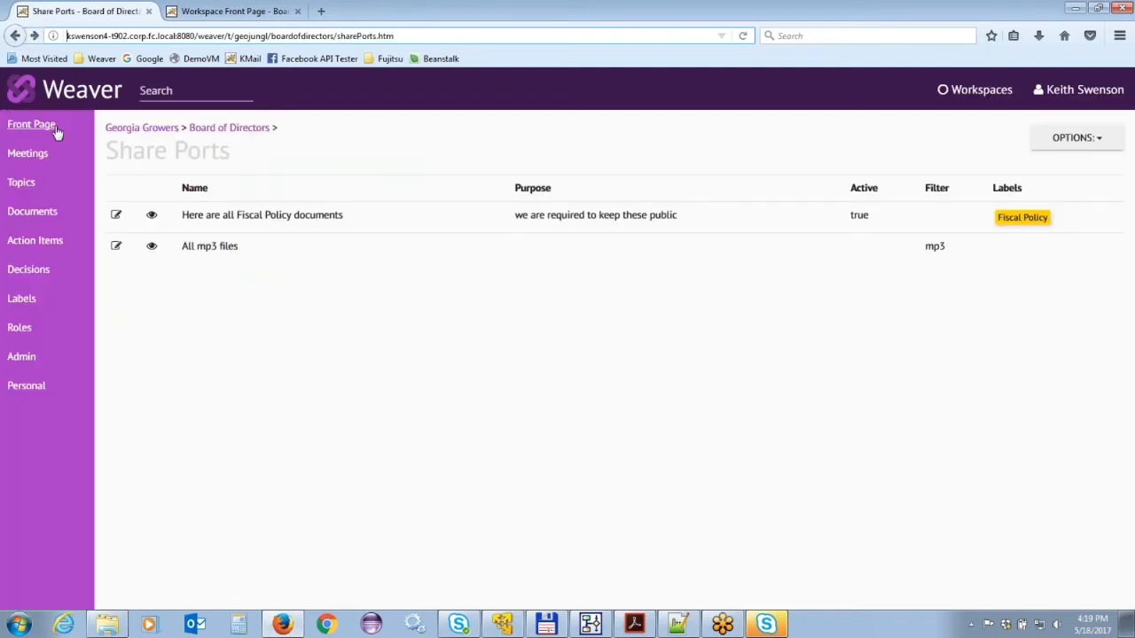
Go to the Board of Directors workspace's action items list
{"action": "left_click", "coordinate": [43, 244]}
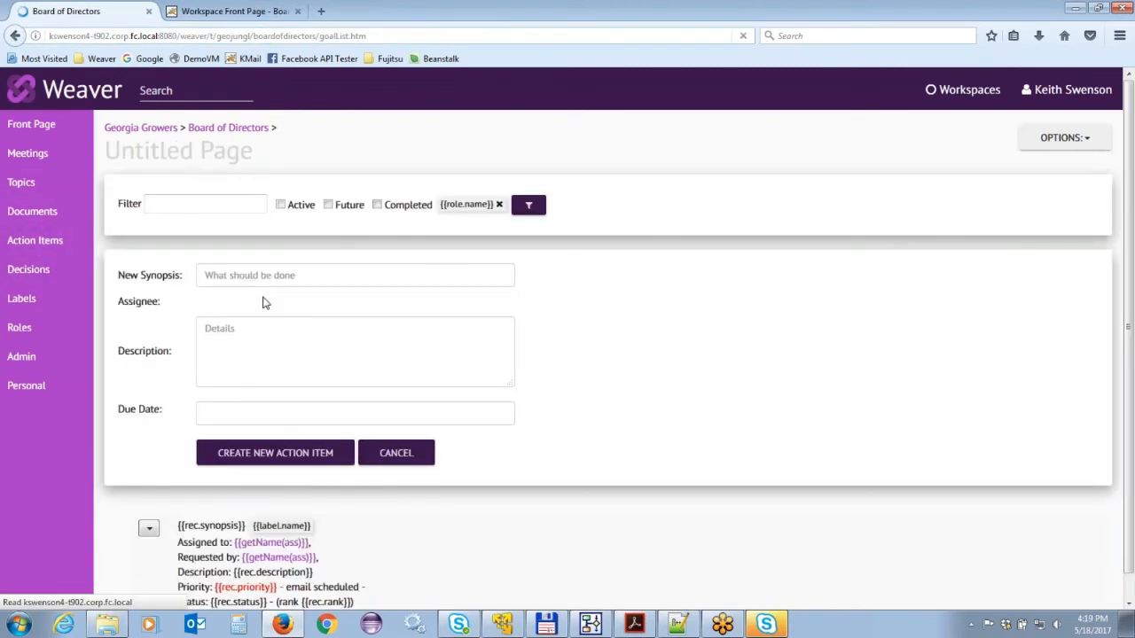